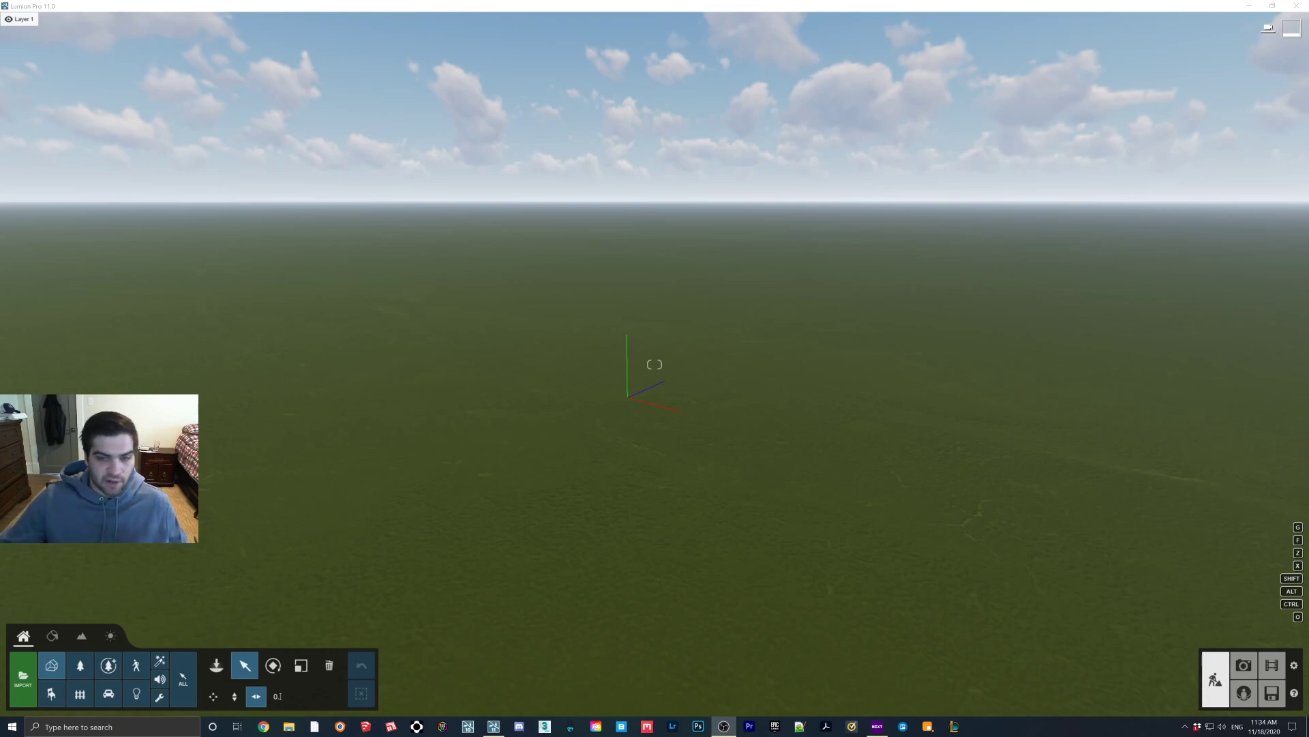
Step: Enable OpenStreetMap for the landscape, accept the beta notice, open the location map, and turn on the Esri heightmaps and satellite maps
{"action": "left_click", "coordinate": [85, 633]}
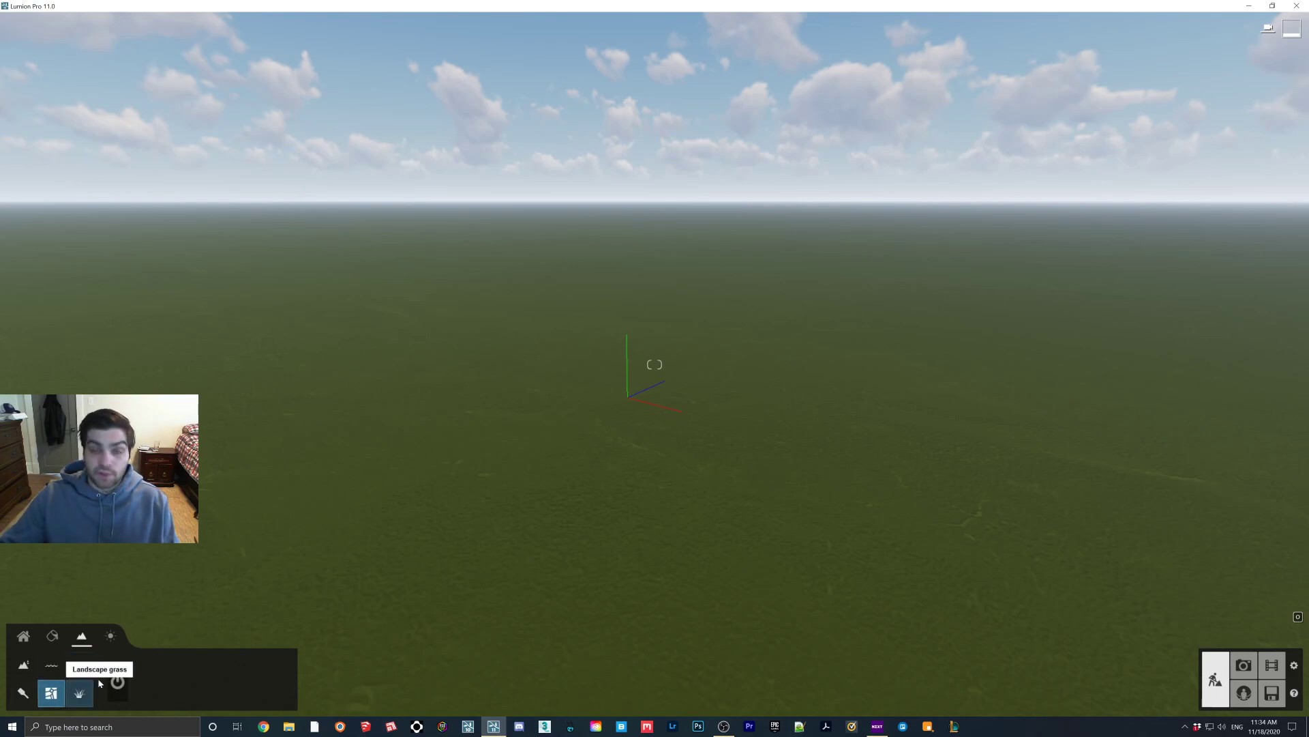
{"action": "left_click", "coordinate": [117, 682]}
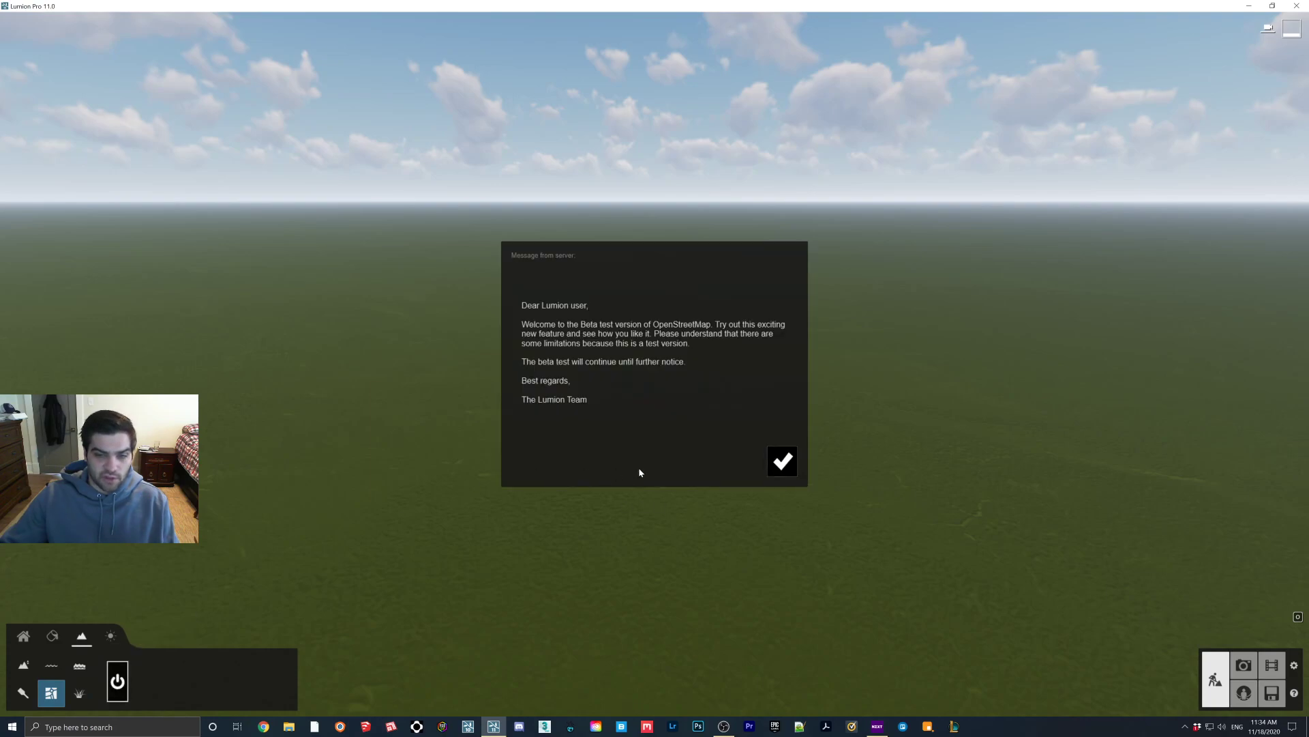
{"action": "left_click", "coordinate": [782, 461]}
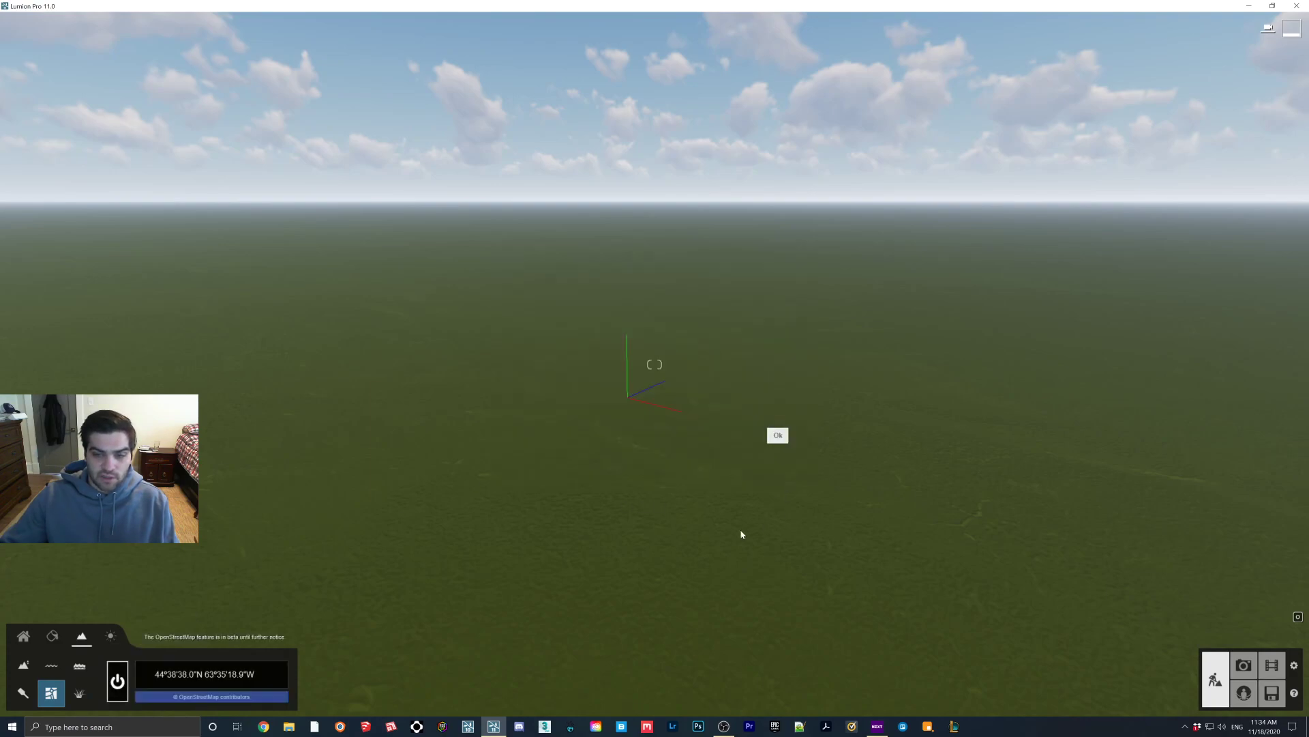
{"action": "left_click", "coordinate": [202, 676]}
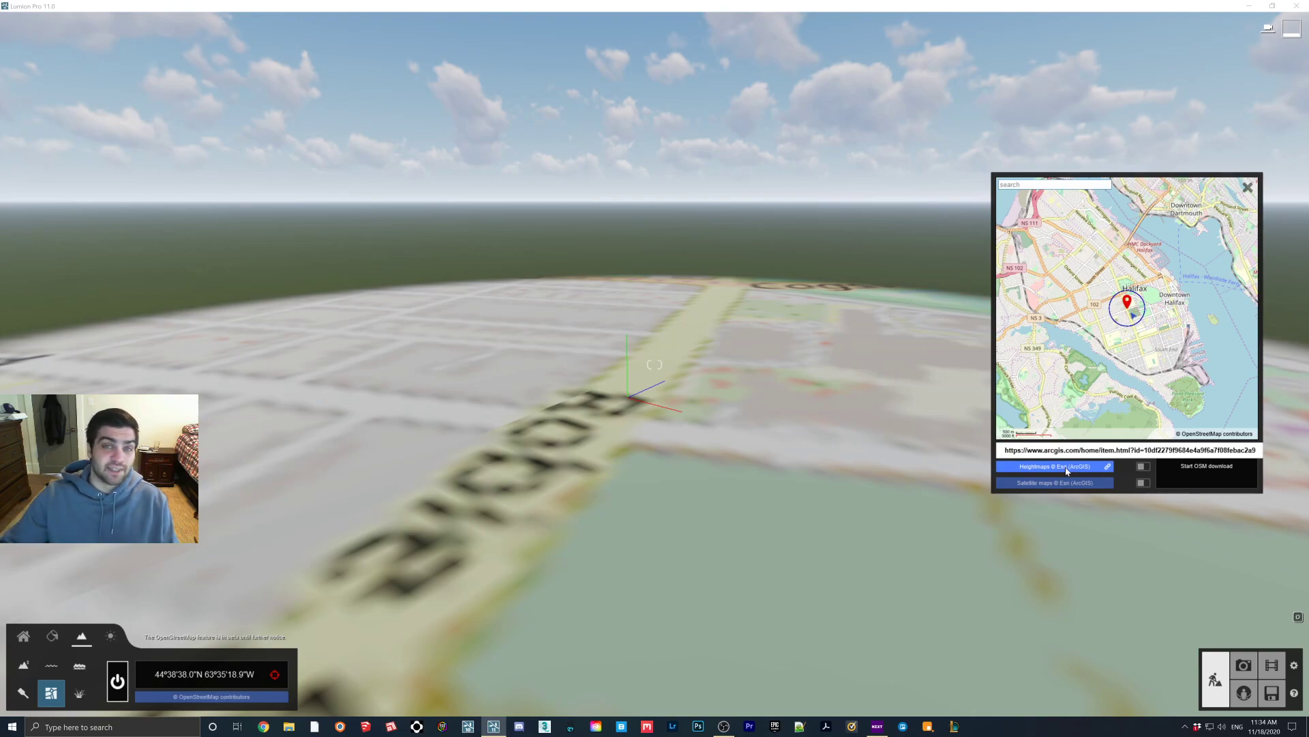
{"action": "left_click", "coordinate": [1144, 481]}
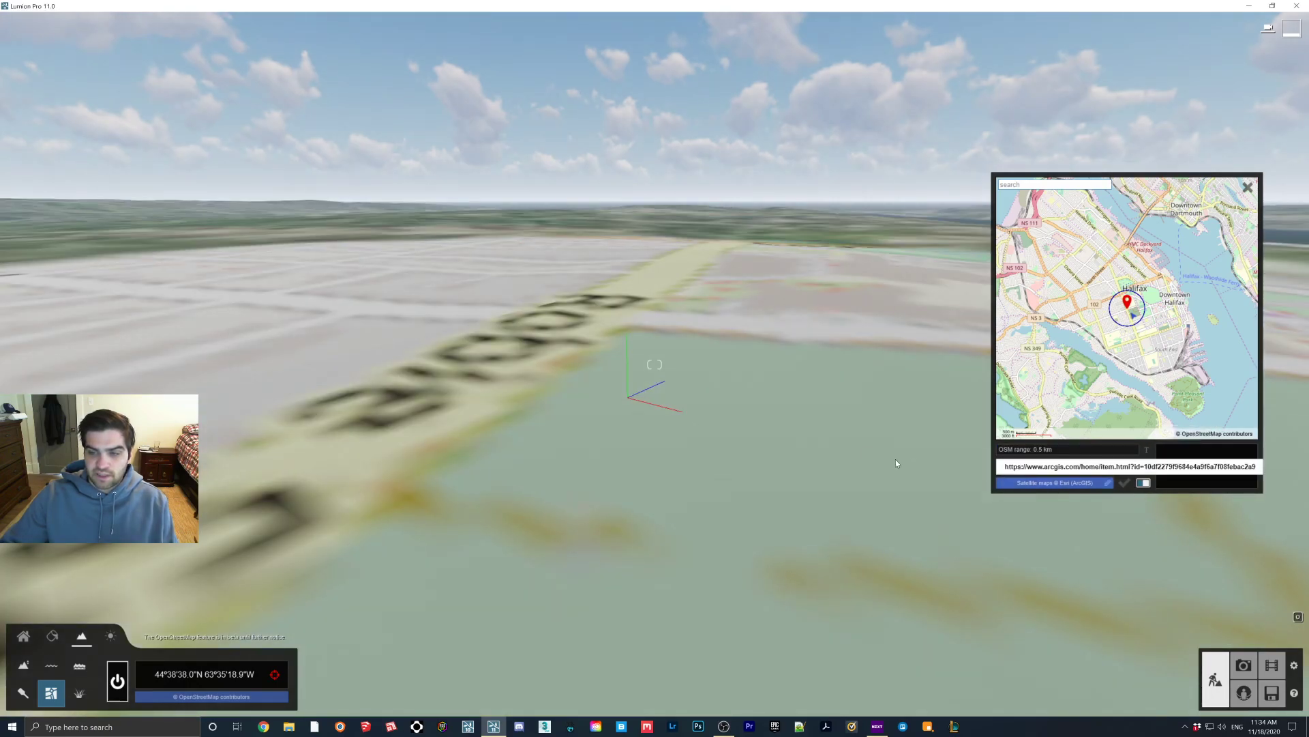
Step: Relocate the map pin to Halifax's South End near Inglis Street and set the OSM range to 2.5 km
{"action": "right_click_drag", "start_coordinate": [735, 427], "coordinate": [733, 429]}
{"action": "key", "text": "s"}
{"action": "key", "text": "s"}
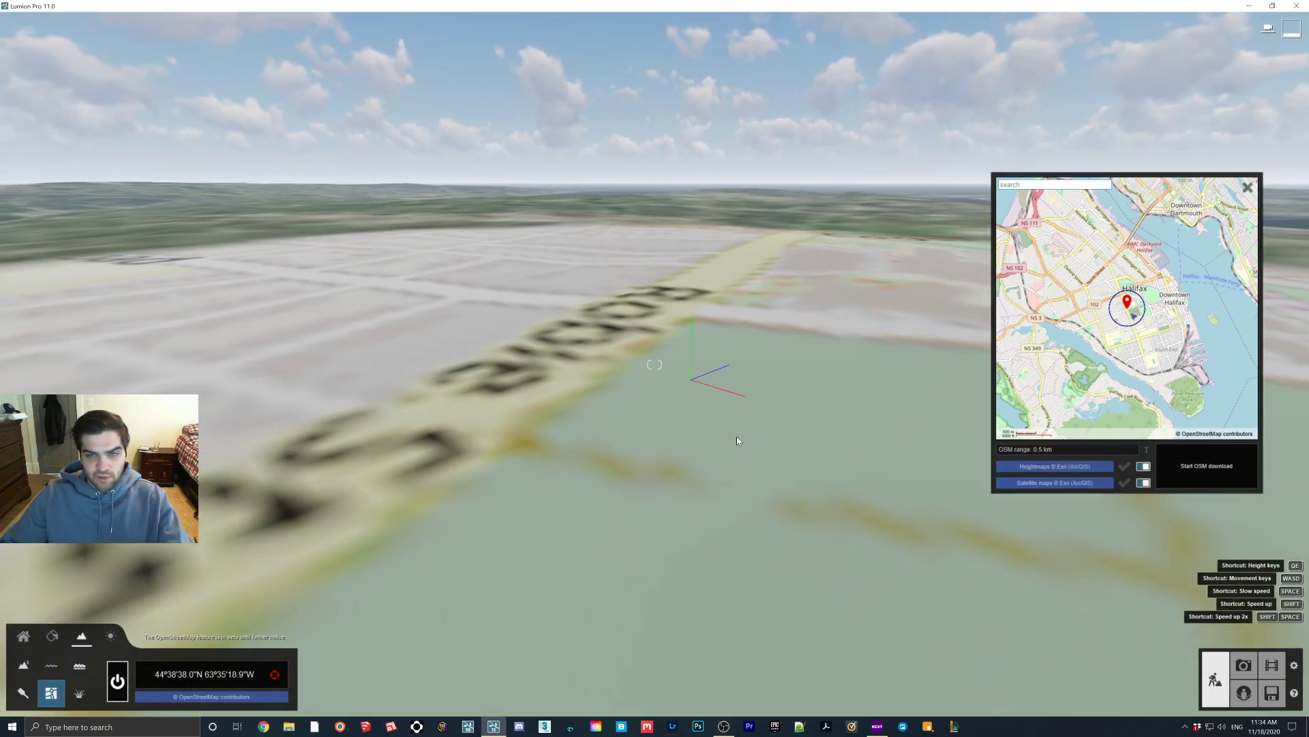
{"action": "key", "text": "s"}
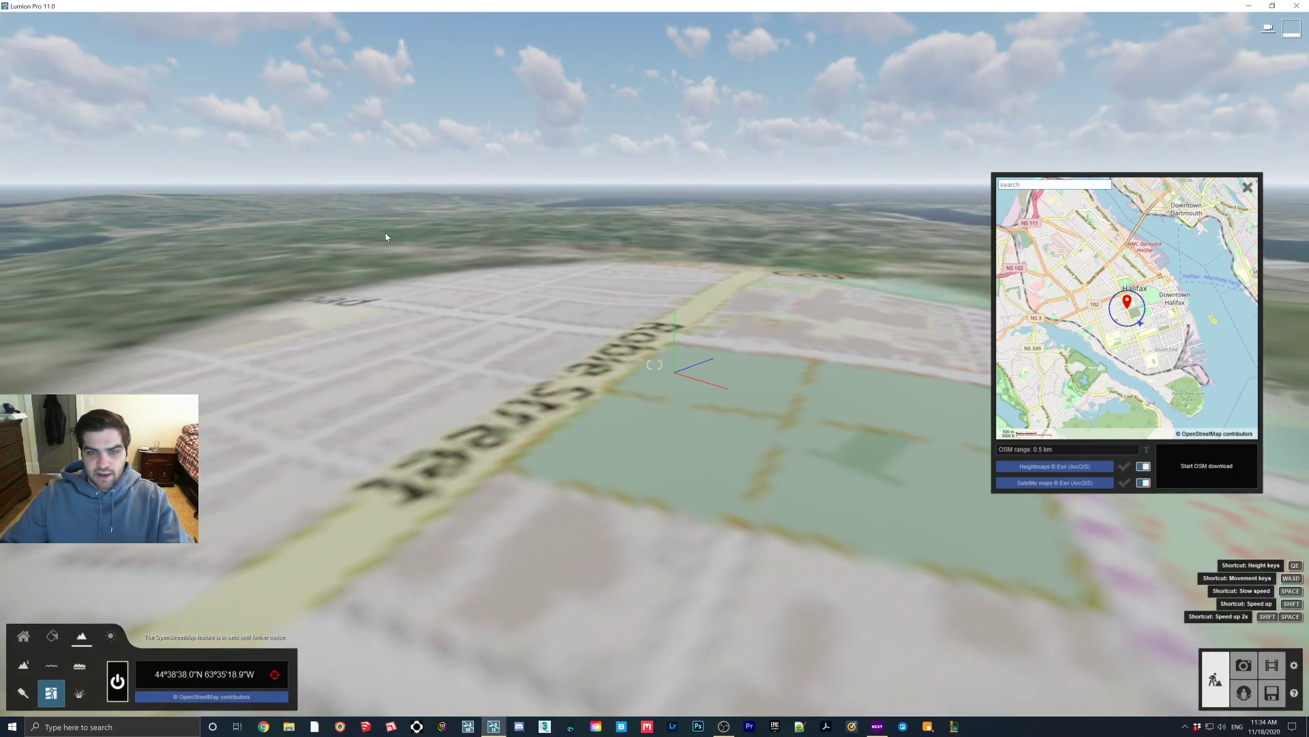
{"action": "key", "text": "s"}
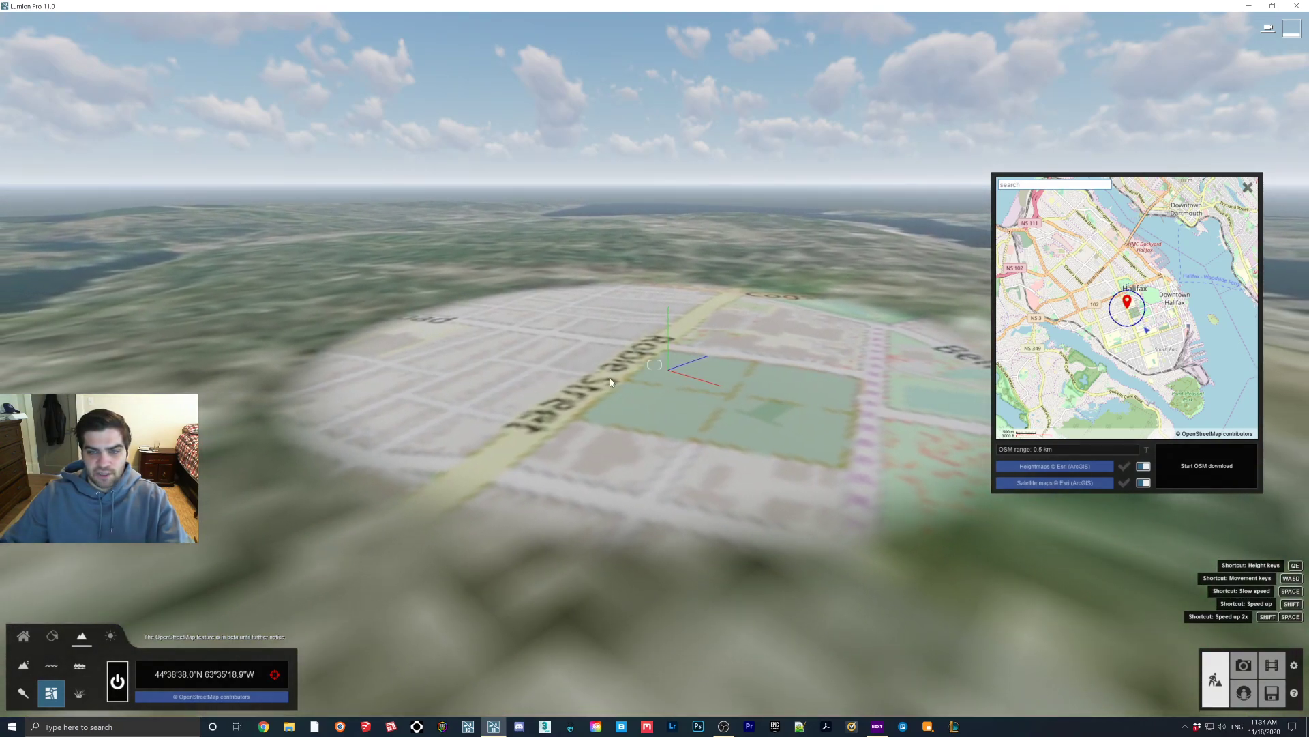
{"action": "key", "text": "s"}
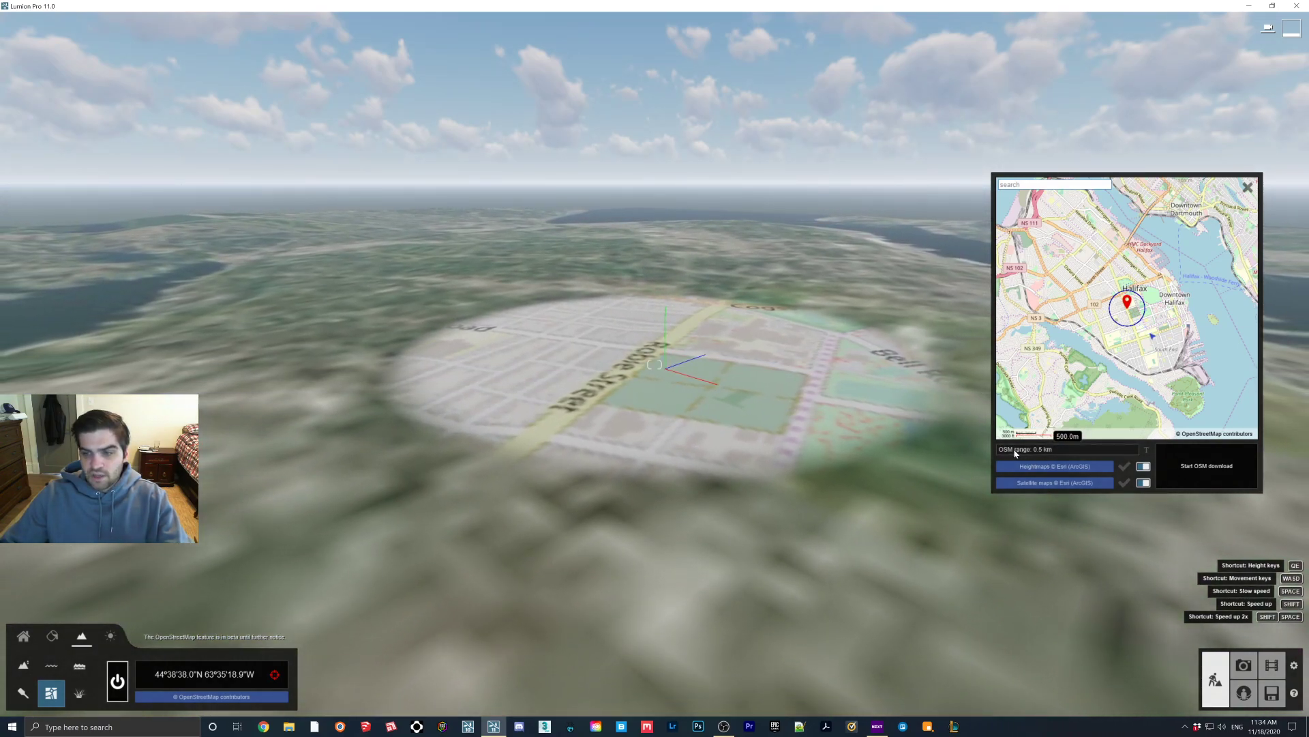
{"action": "right_click_drag", "start_coordinate": [873, 345], "coordinate": [948, 343]}
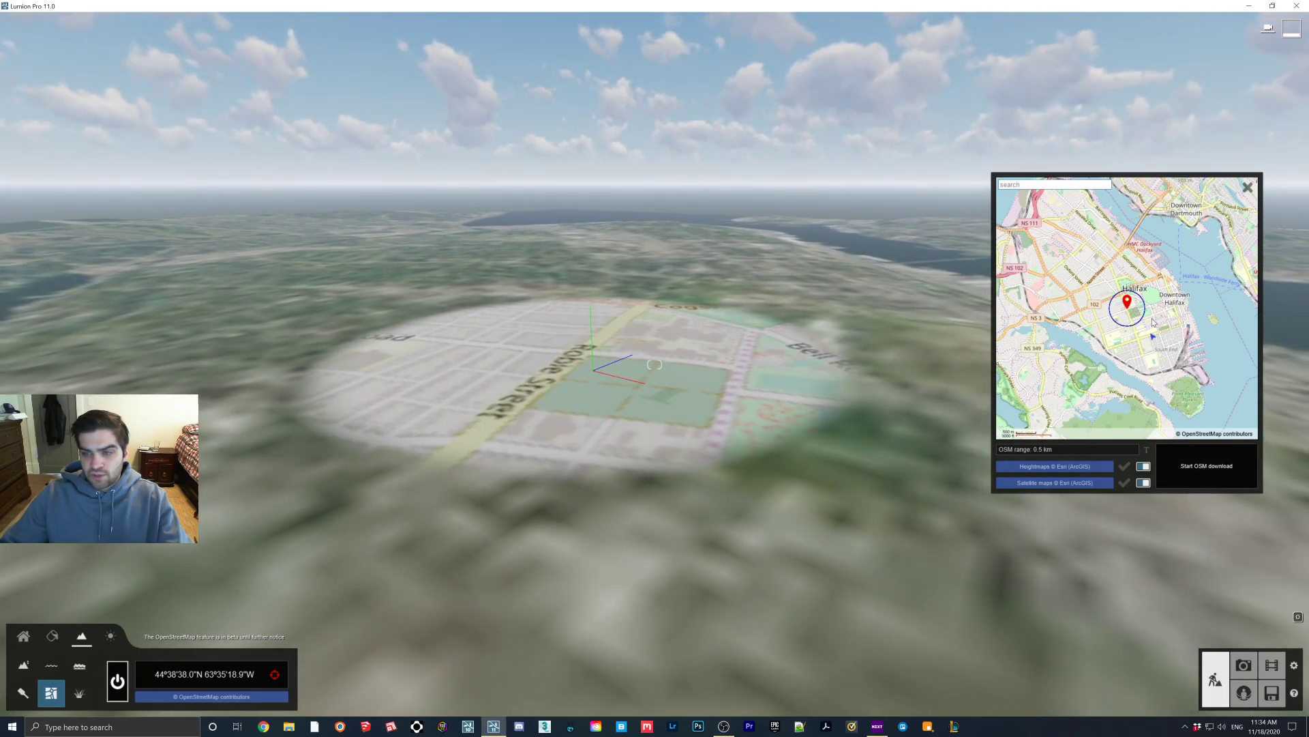
{"action": "left_click", "coordinate": [1146, 354]}
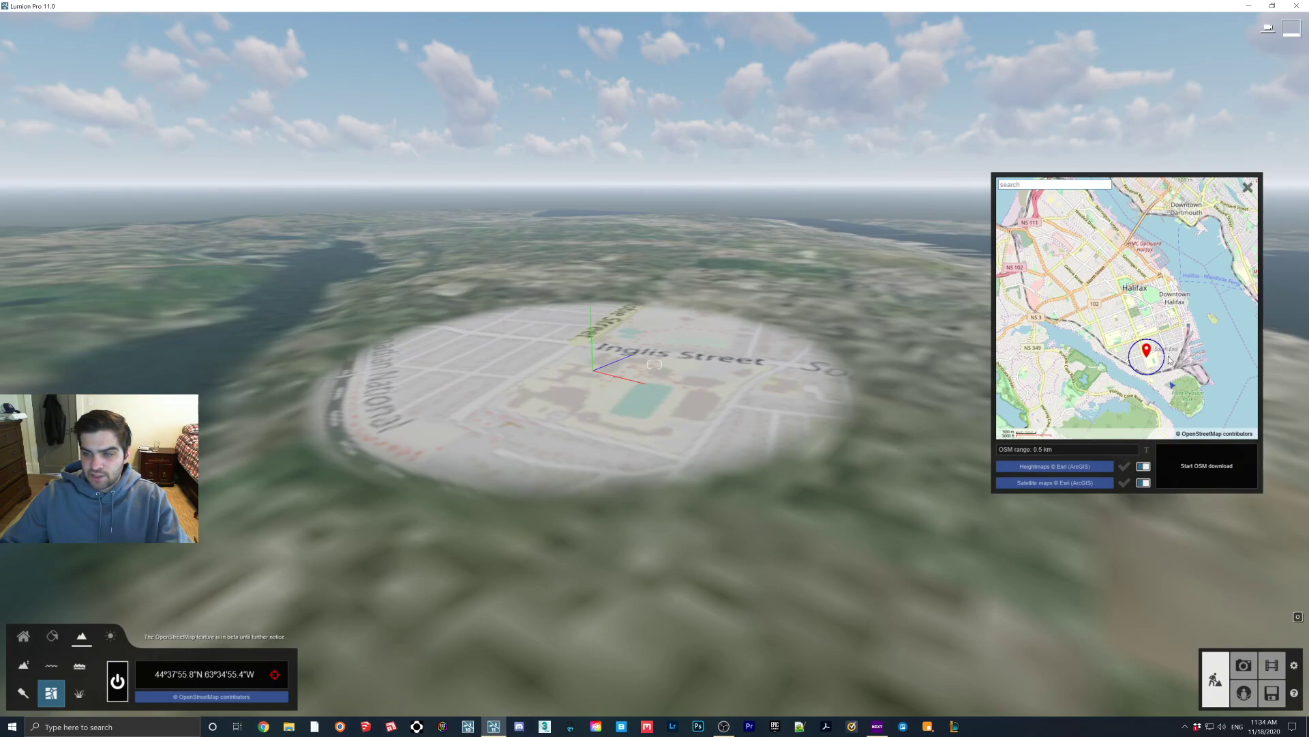
{"action": "left_click", "coordinate": [1169, 357]}
{"action": "left_click", "coordinate": [1160, 357]}
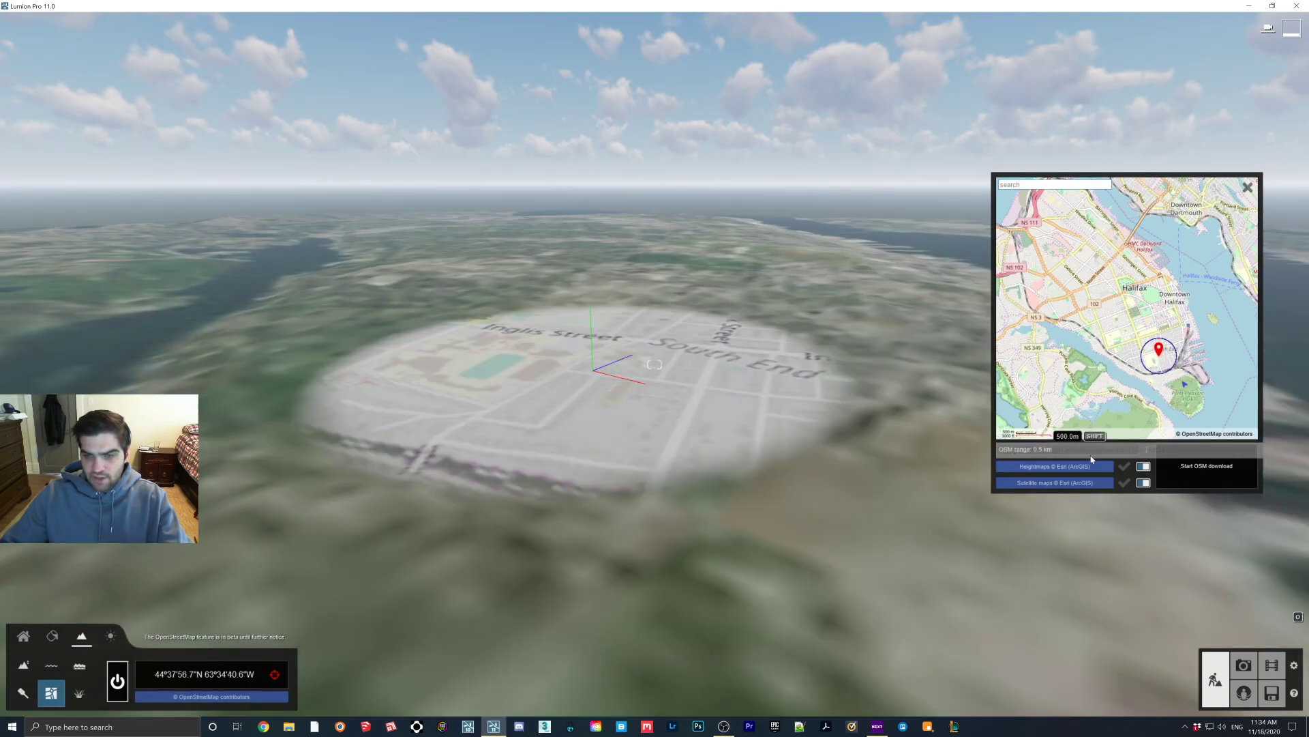
{"action": "left_click_drag", "start_coordinate": [1017, 450], "coordinate": [1225, 460]}
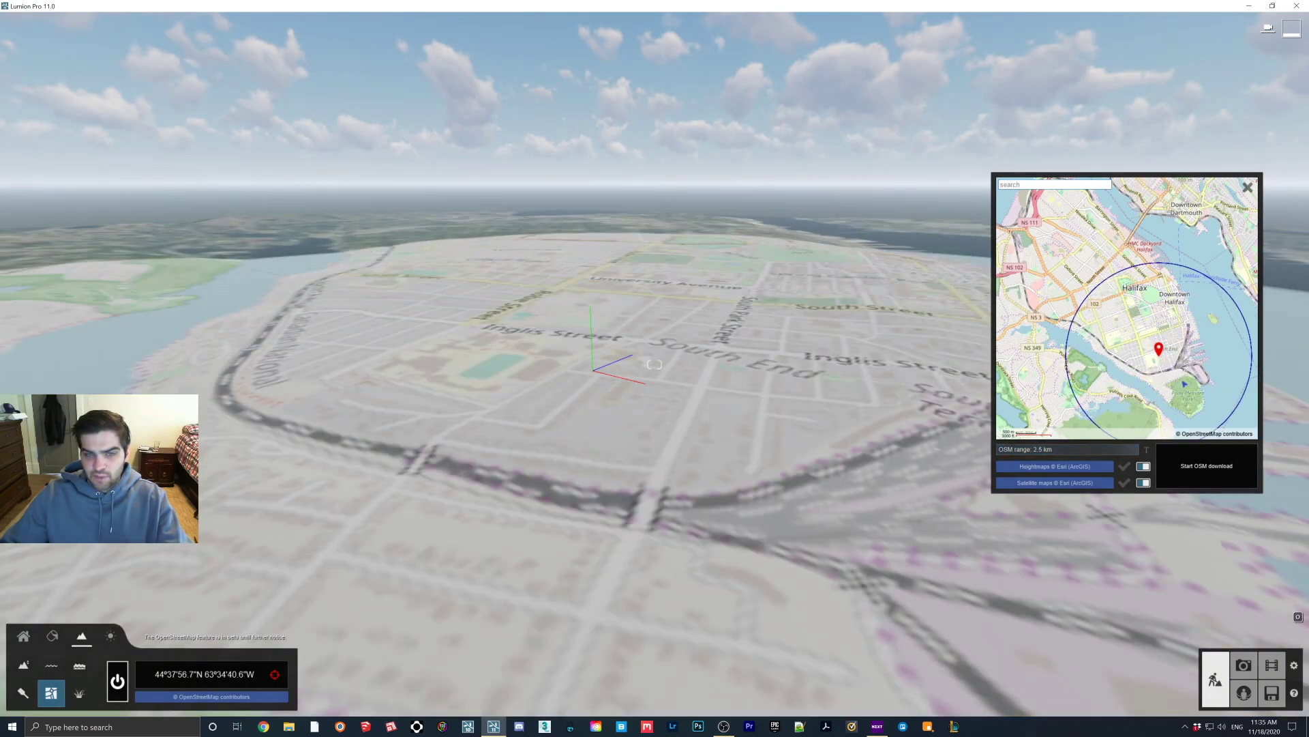
Step: Download the OpenStreetMap data for the selected area
{"action": "right_click_drag", "start_coordinate": [654, 364], "coordinate": [300, 365]}
{"action": "right_click_drag", "start_coordinate": [1214, 491], "coordinate": [549, 473]}
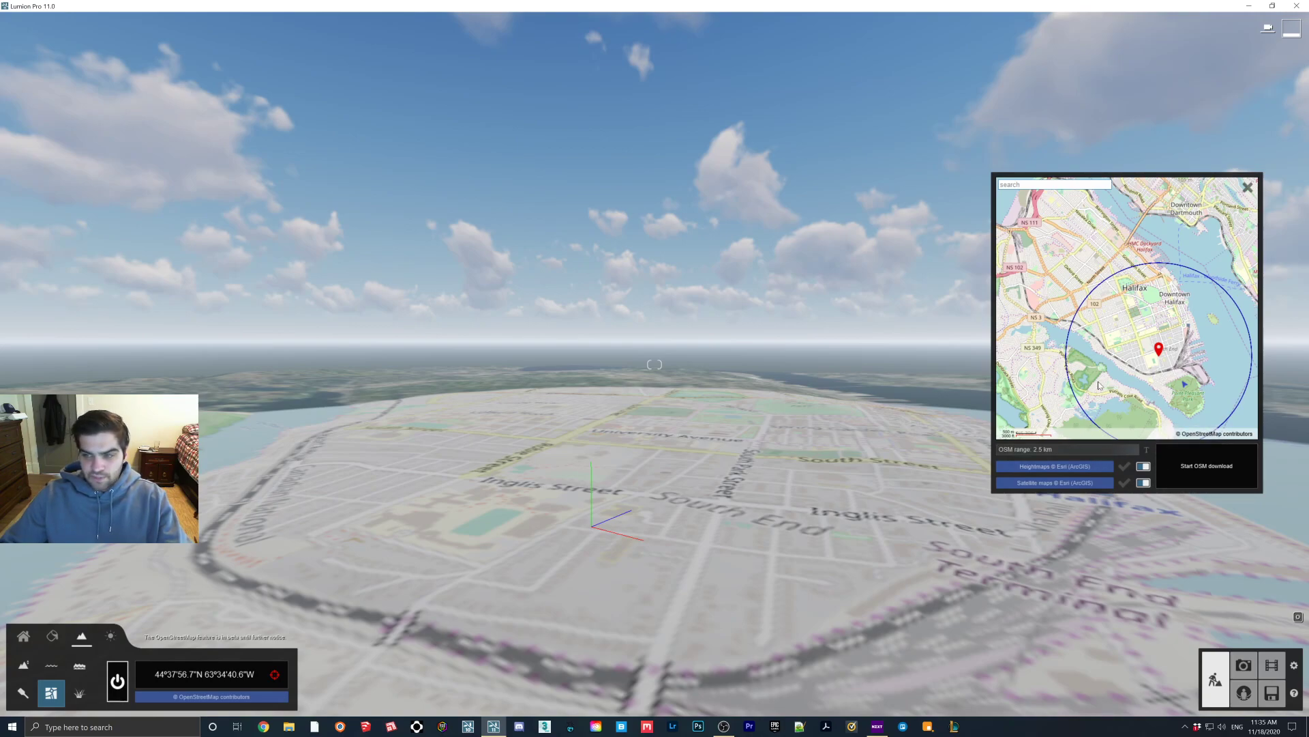
{"action": "mouse_move", "coordinate": [620, 423]}
{"action": "right_mouse_down"}
{"action": "mouse_move", "coordinate": [409, 440]}
{"action": "mouse_move", "coordinate": [623, 424]}
{"action": "right_mouse_up"}
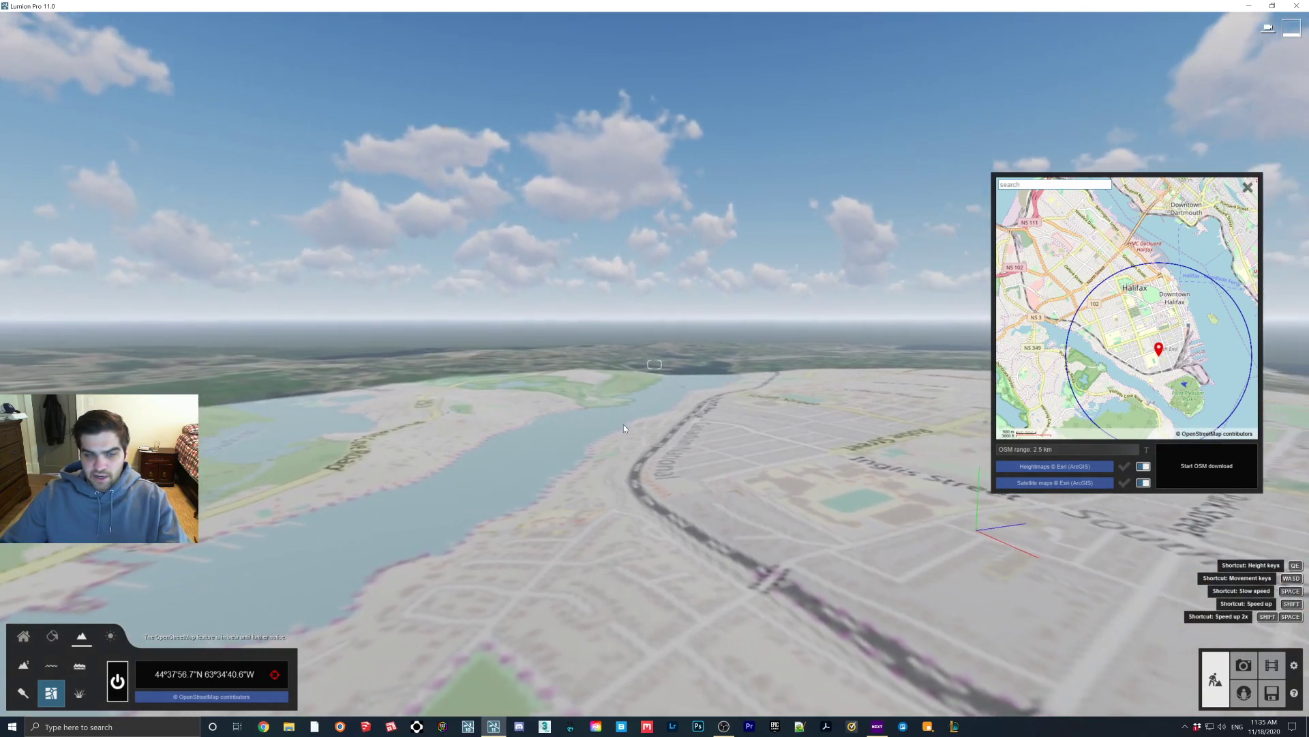
{"action": "left_click", "coordinate": [1171, 468]}
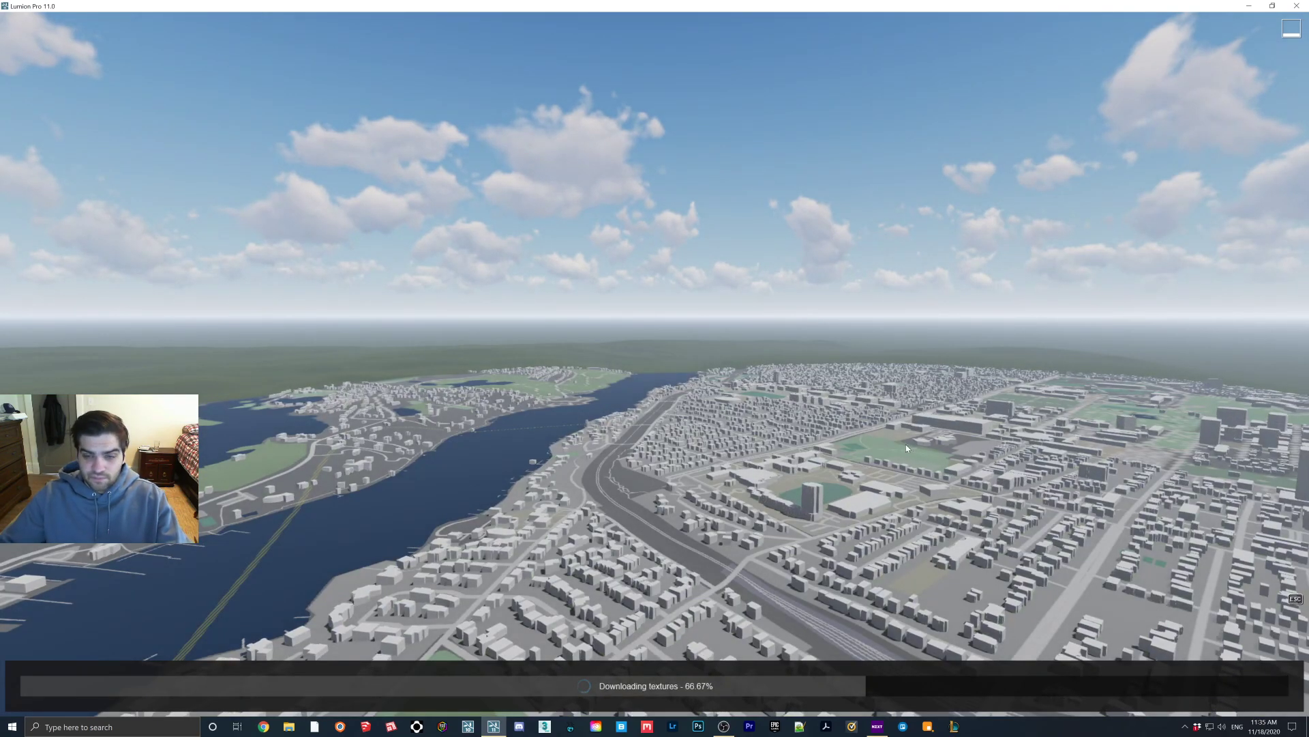
Step: Inspect the downloaded city model from several angles, hiding its buildings and showing them again
{"action": "right_click_drag", "start_coordinate": [905, 444], "coordinate": [400, 378]}
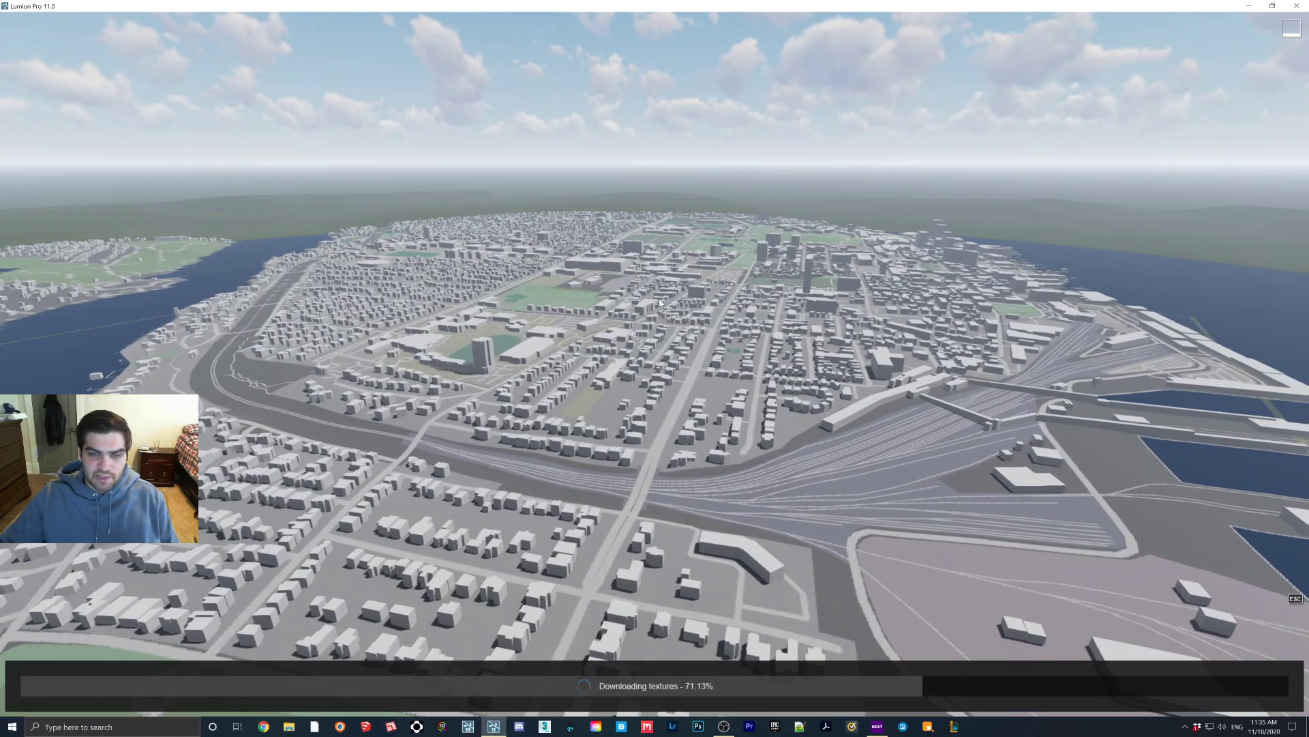
{"action": "right_click_drag", "start_coordinate": [710, 354], "coordinate": [452, 384]}
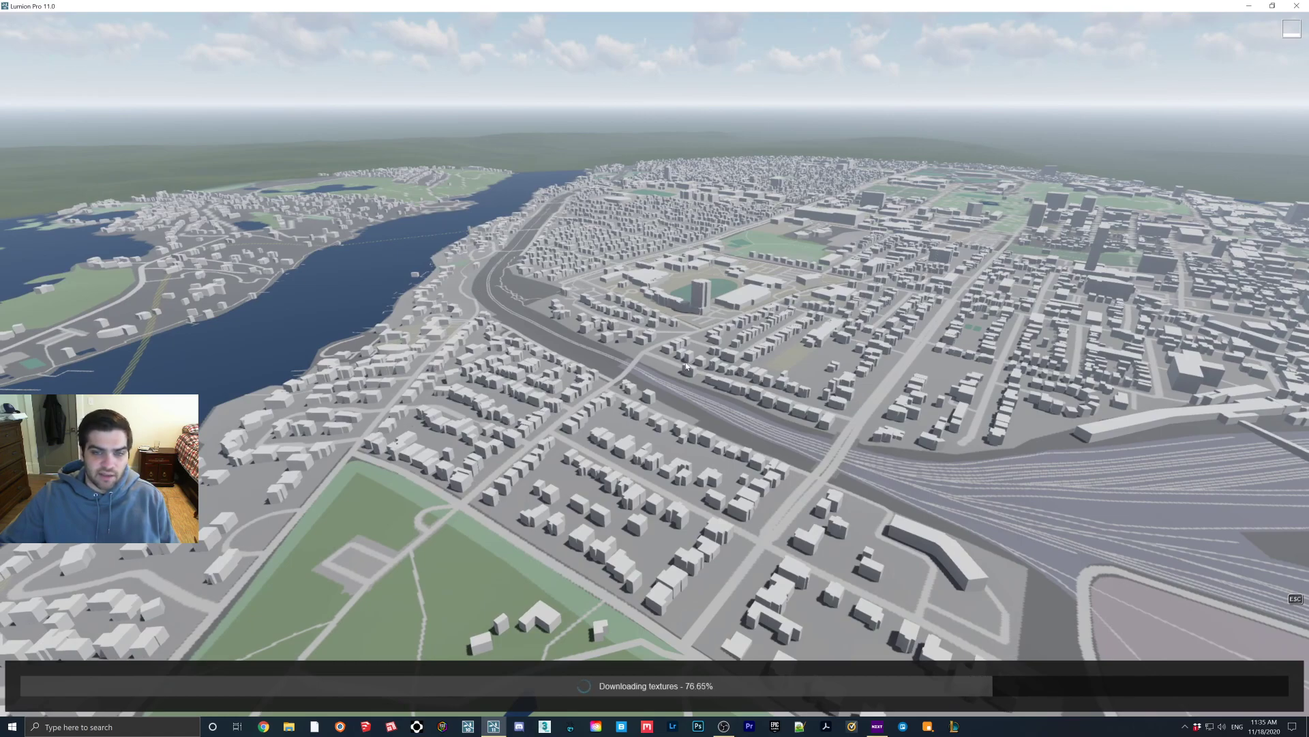
{"action": "right_click_drag", "start_coordinate": [511, 314], "coordinate": [627, 291]}
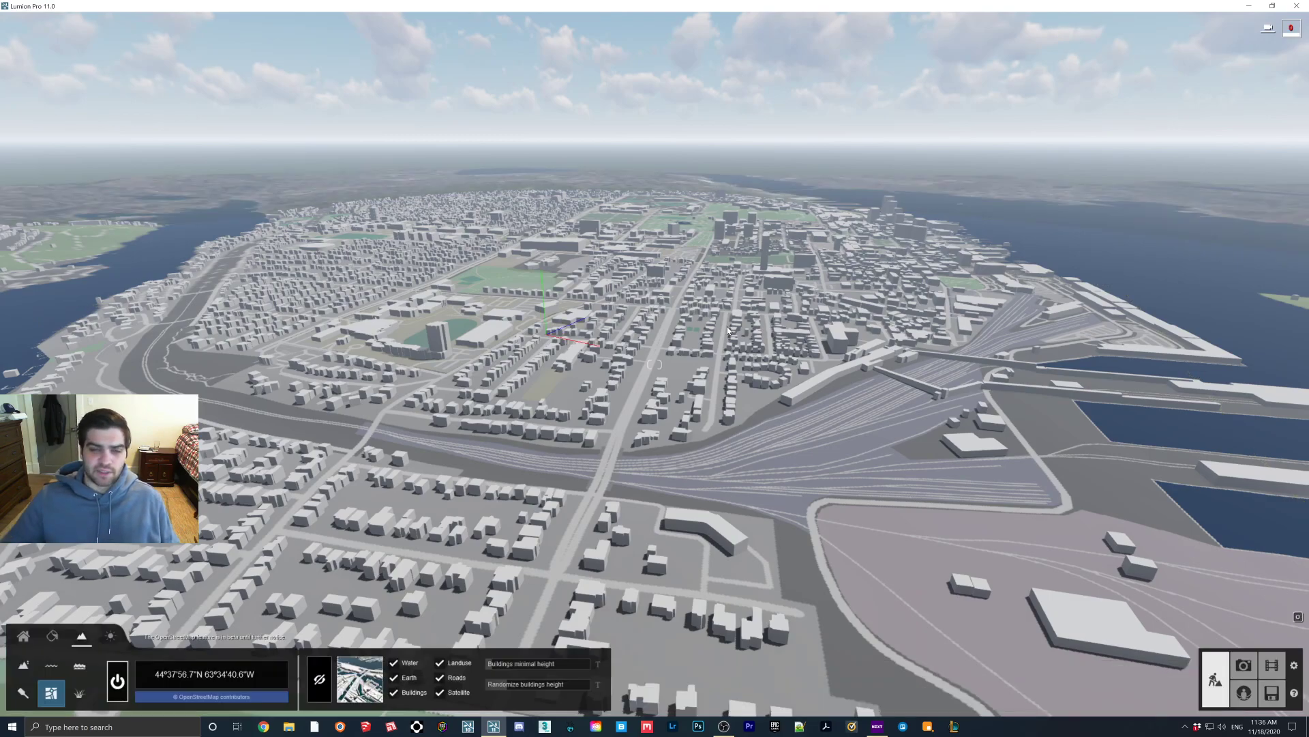
{"action": "right_click_drag", "start_coordinate": [654, 364], "coordinate": [614, 364]}
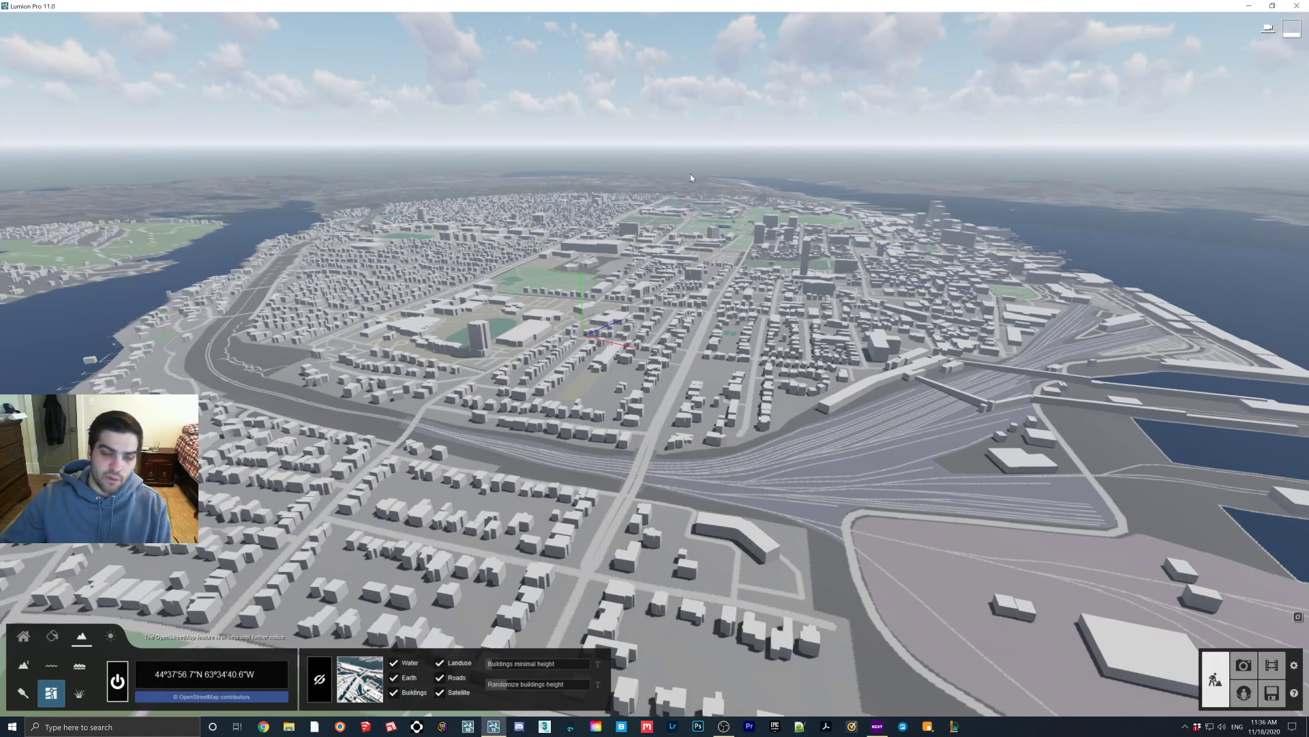
{"action": "left_click", "coordinate": [394, 692]}
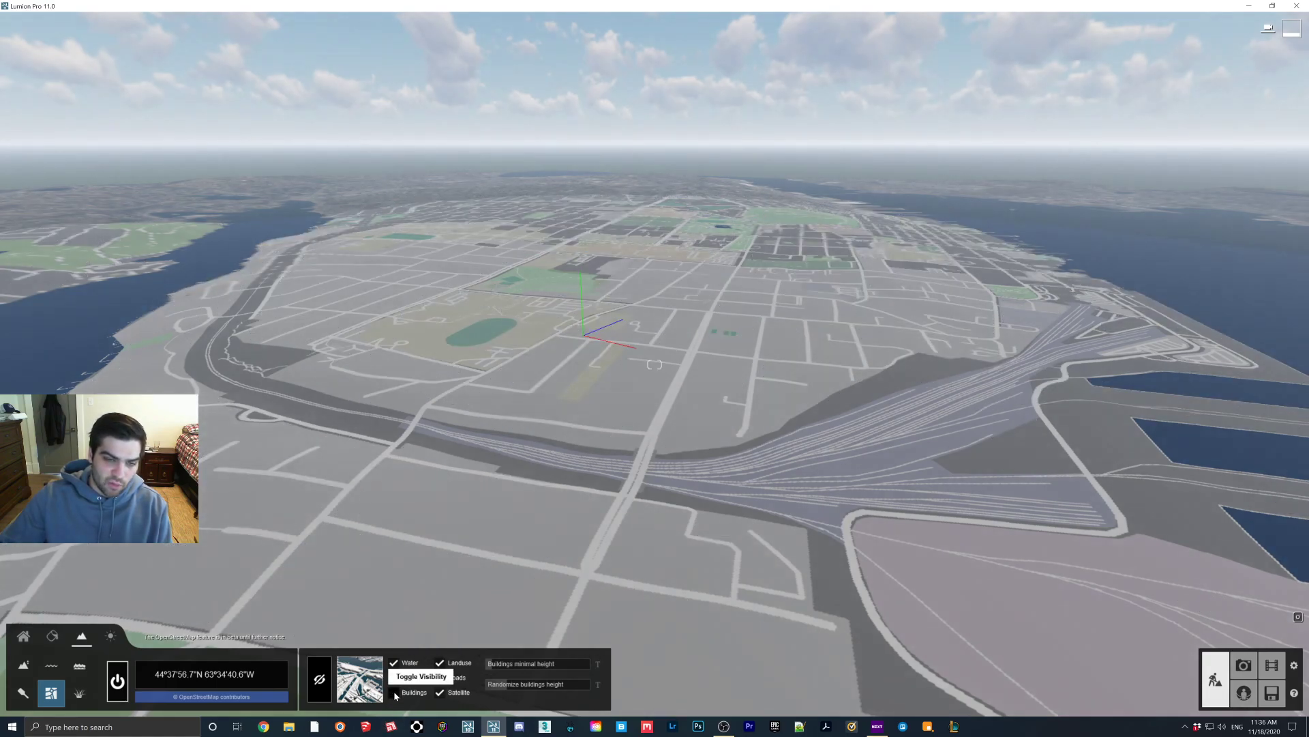
{"action": "left_click", "coordinate": [394, 692]}
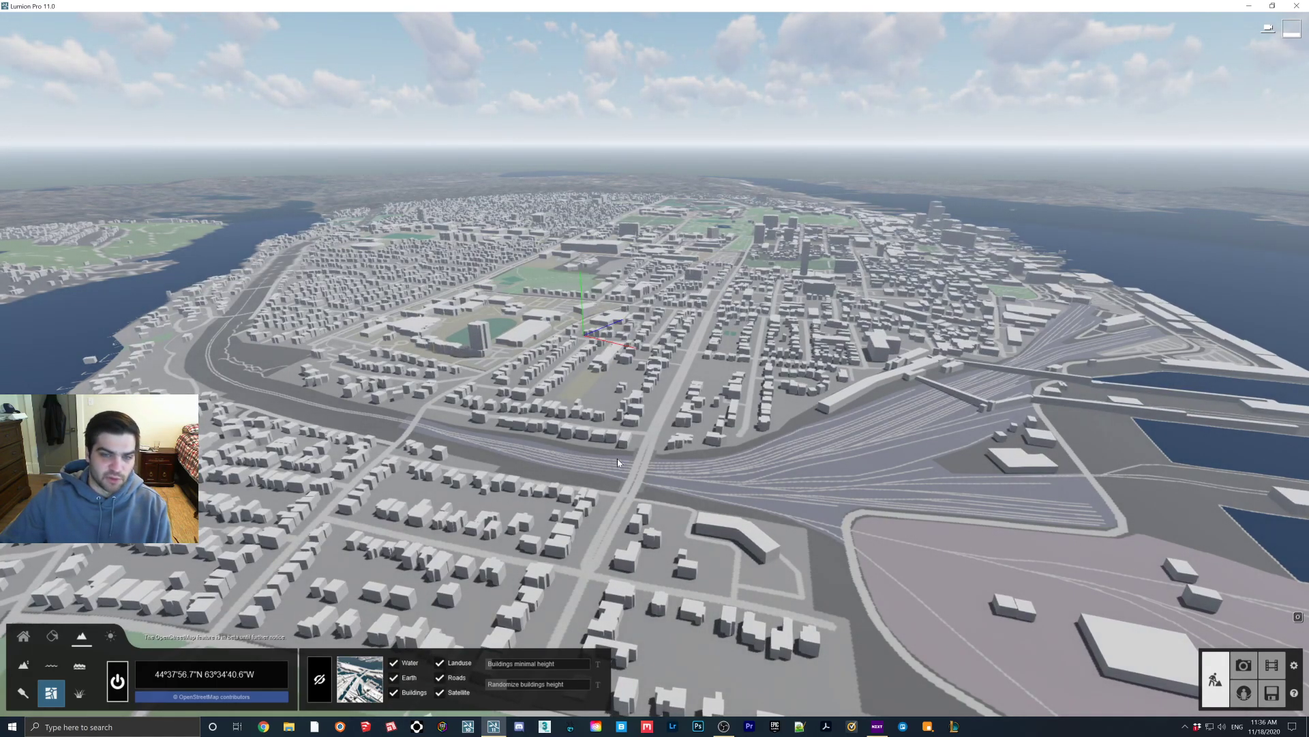
Step: Hide the landuse, roads and earth layers of the OpenStreetMap model, keeping the satellite imagery
{"action": "left_click", "coordinate": [441, 663]}
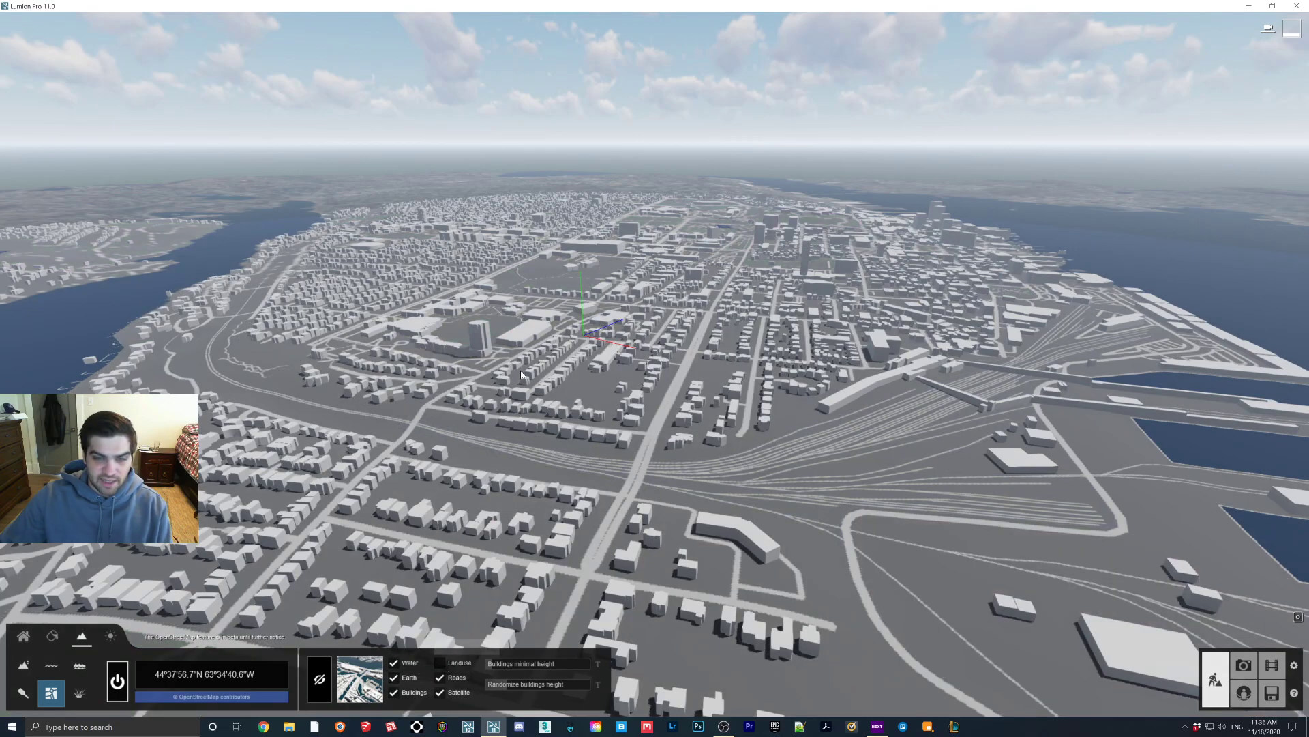
{"action": "left_click", "coordinate": [440, 677]}
{"action": "left_click", "coordinate": [394, 678]}
{"action": "right_click_drag", "start_coordinate": [428, 612], "coordinate": [918, 392]}
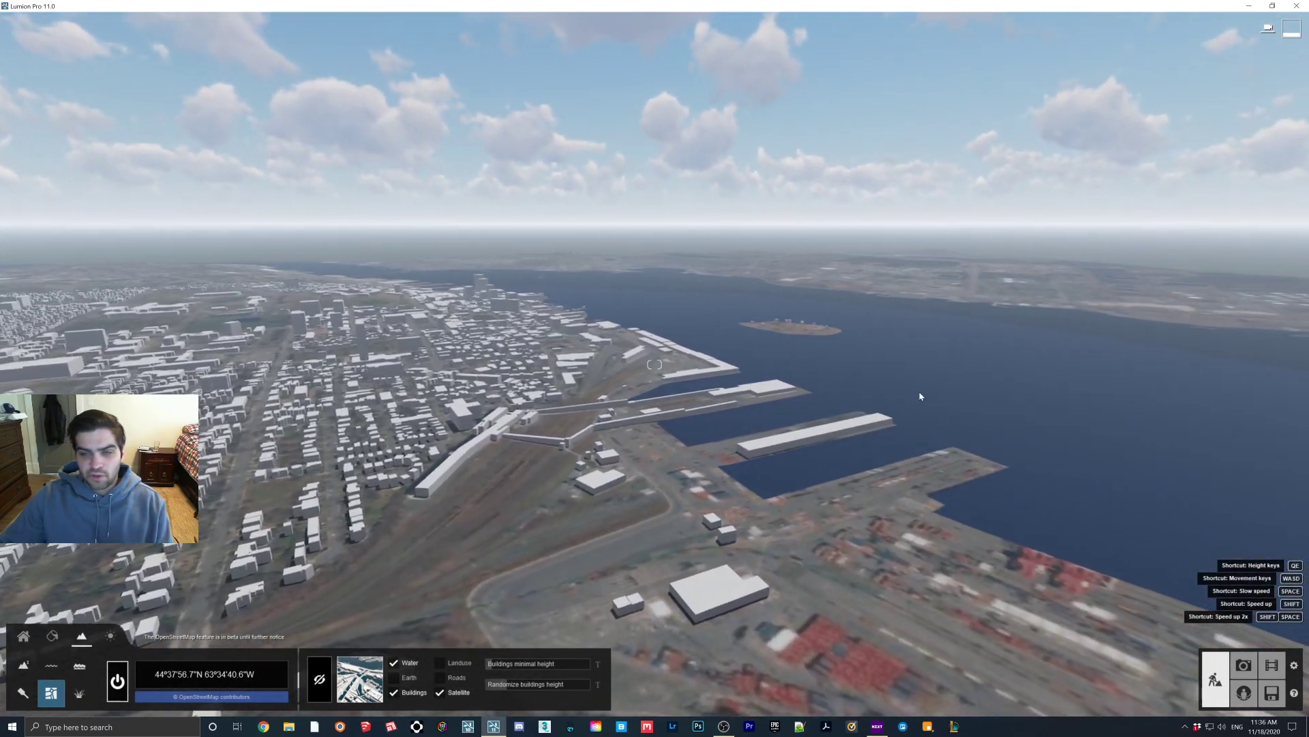
Step: Hide the OpenStreetMap water layer, show it once more over the harbour for comparison, and hide it again
{"action": "left_click", "coordinate": [393, 662]}
{"action": "right_click_drag", "start_coordinate": [423, 614], "coordinate": [676, 494]}
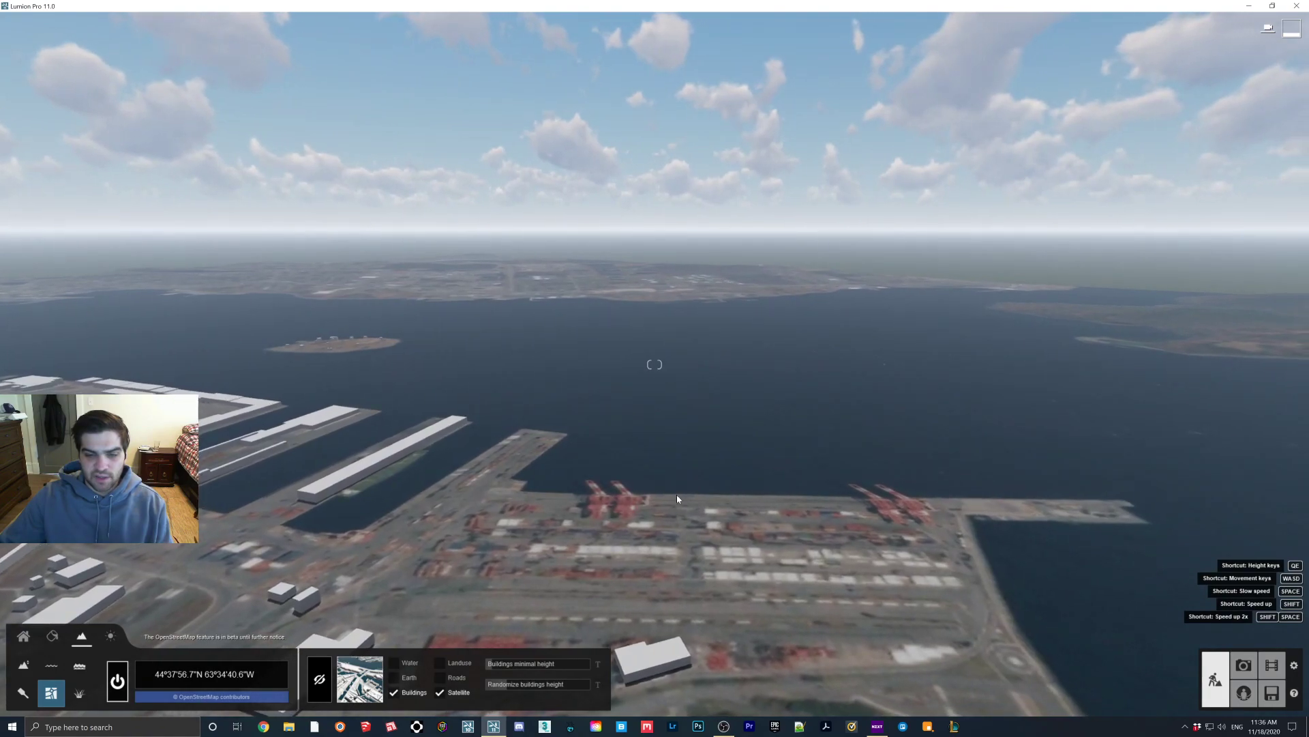
{"action": "left_click", "coordinate": [393, 662]}
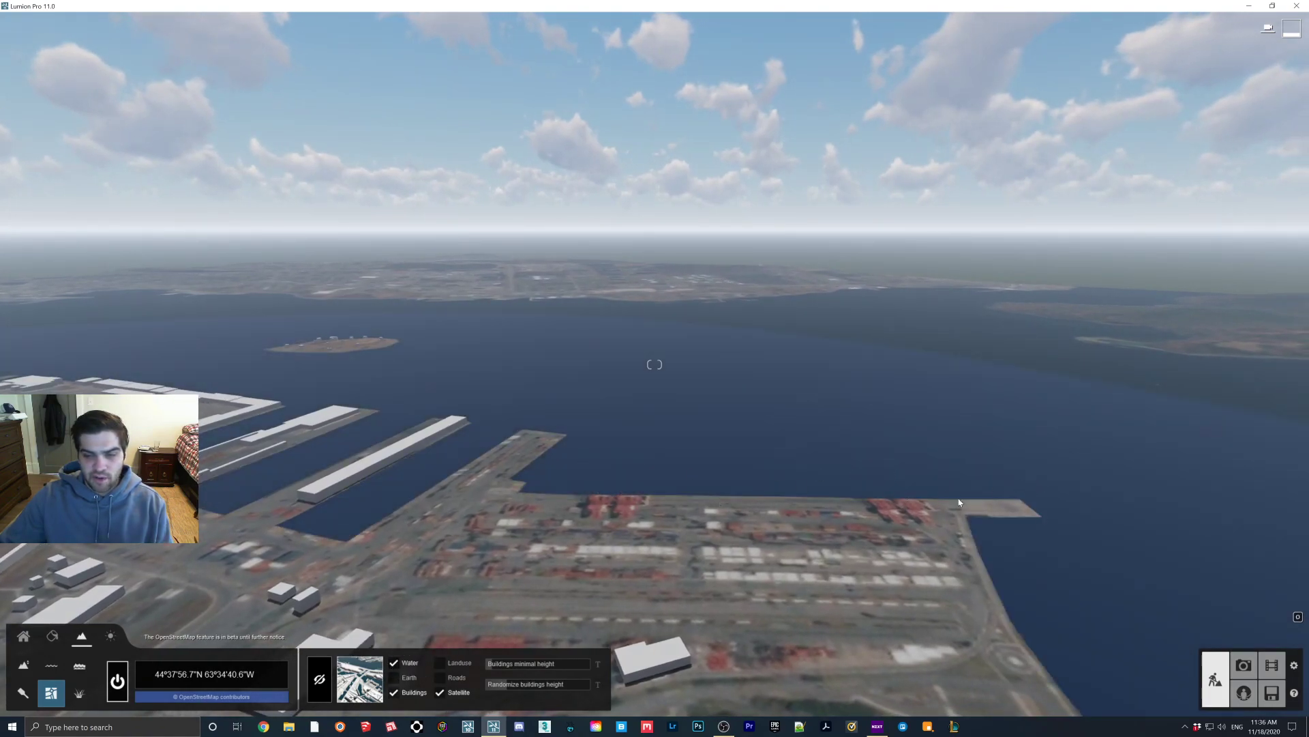
{"action": "left_click", "coordinate": [394, 665]}
Step: Apply the Realistic style to the first photo in photo mode, with the city in an aerial view
{"action": "right_click_drag", "start_coordinate": [968, 490], "coordinate": [763, 490]}
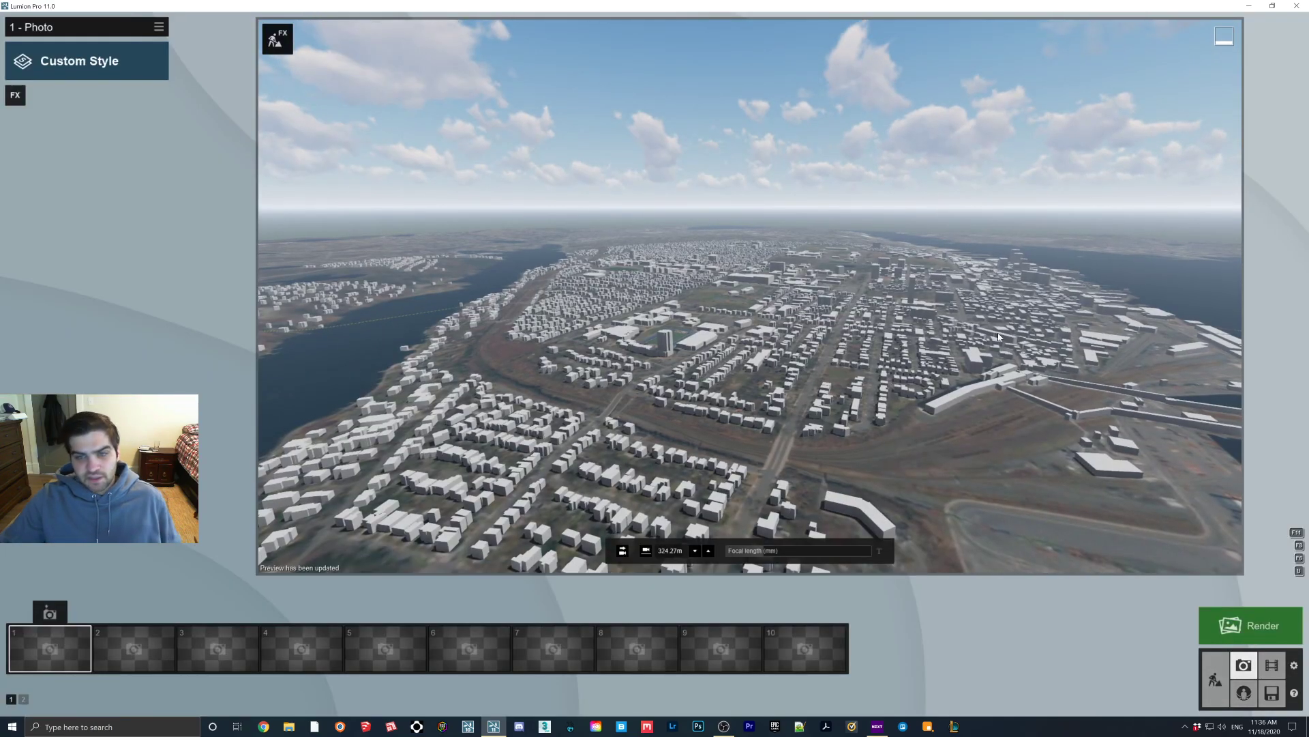
{"action": "left_click", "coordinate": [108, 60]}
{"action": "left_click", "coordinate": [621, 295]}
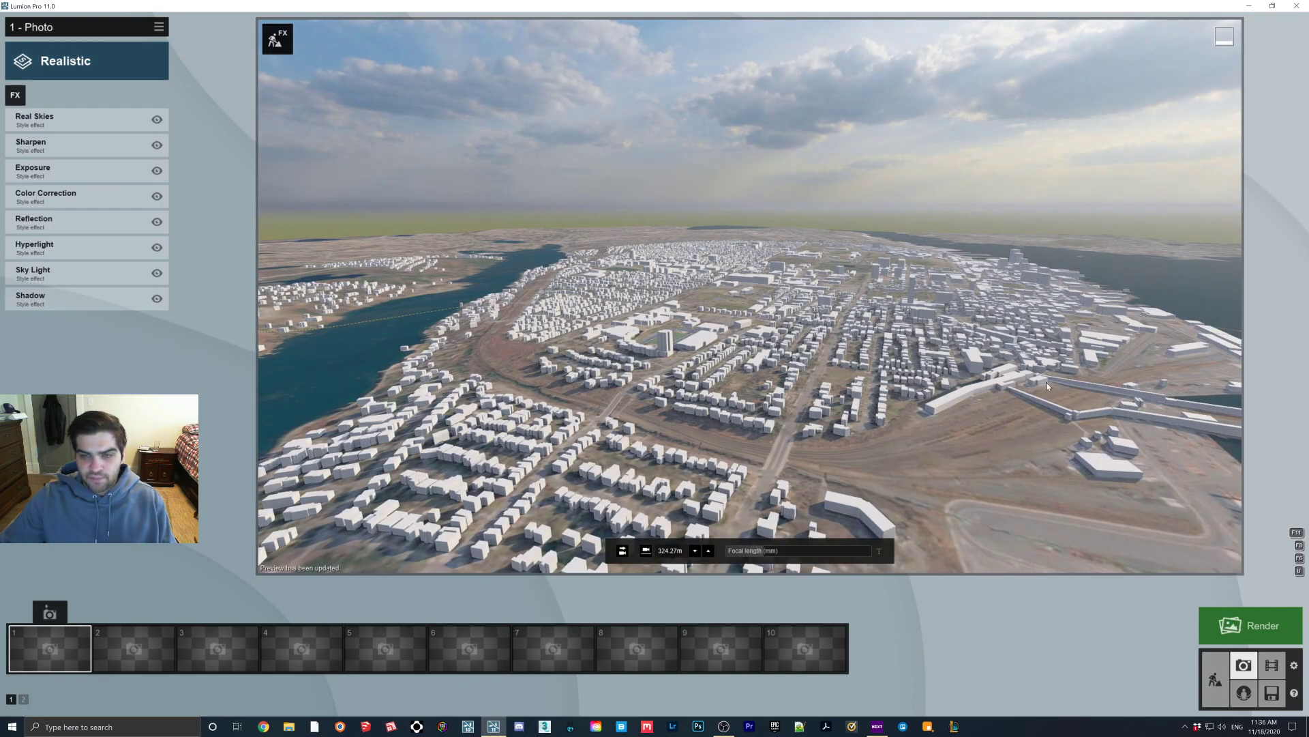
Step: Return to build mode over the vacant grass lot and pick the first apartment building in the outdoor library
{"action": "left_click", "coordinate": [1216, 679]}
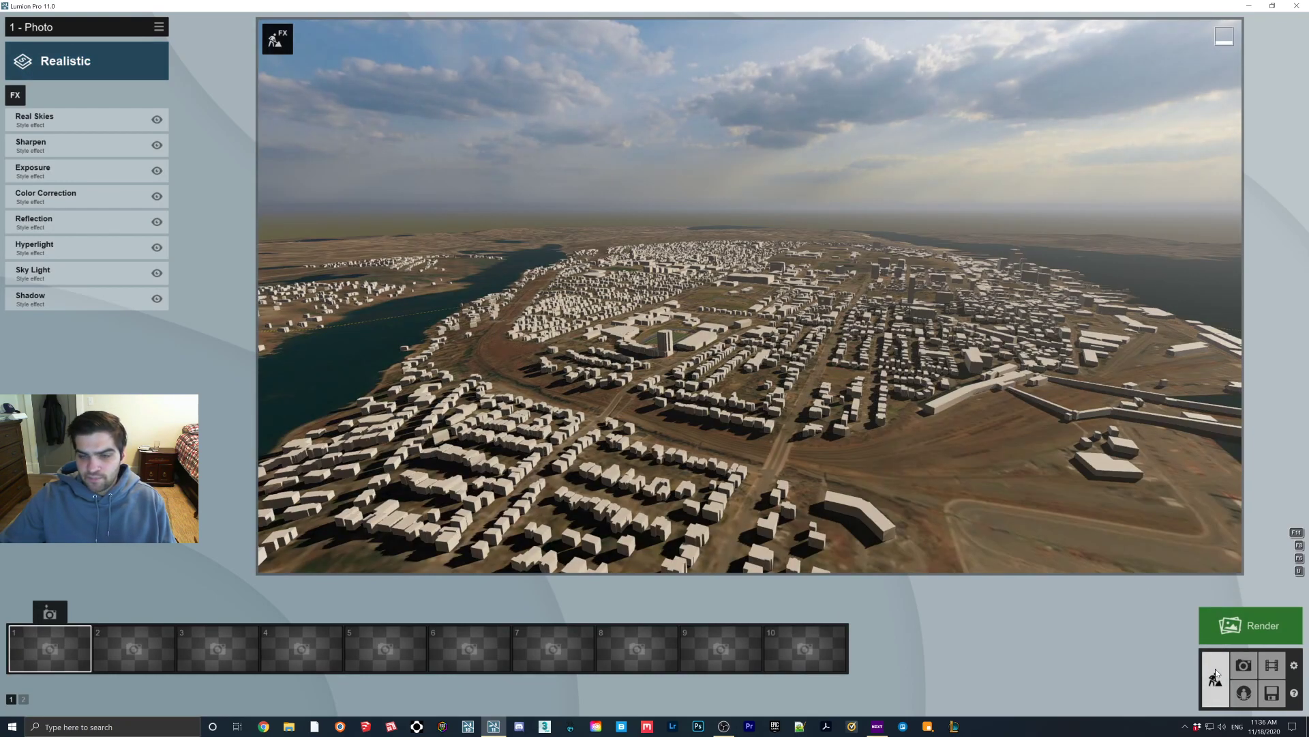
{"action": "key", "text": "w"}
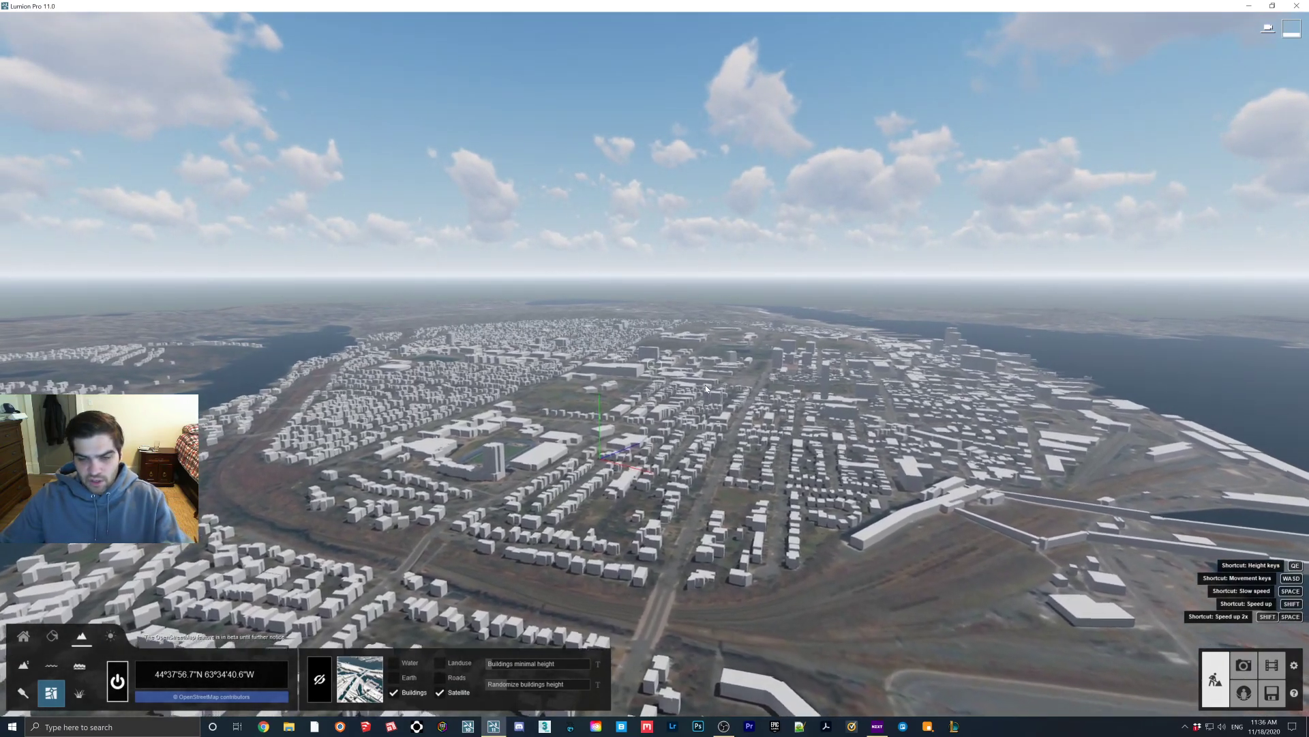
{"action": "key", "text": "w"}
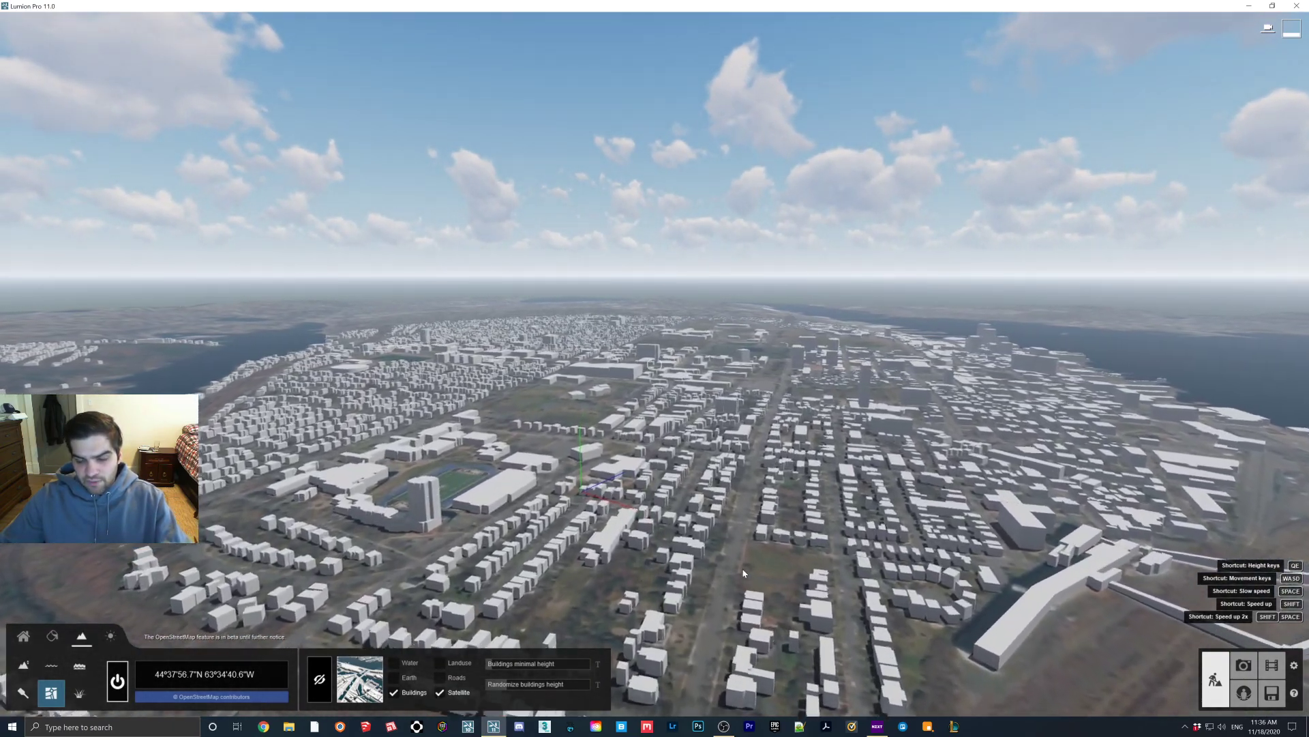
{"action": "key", "text": "w"}
{"action": "right_click_drag", "start_coordinate": [678, 448], "coordinate": [743, 607]}
{"action": "key", "text": "w"}
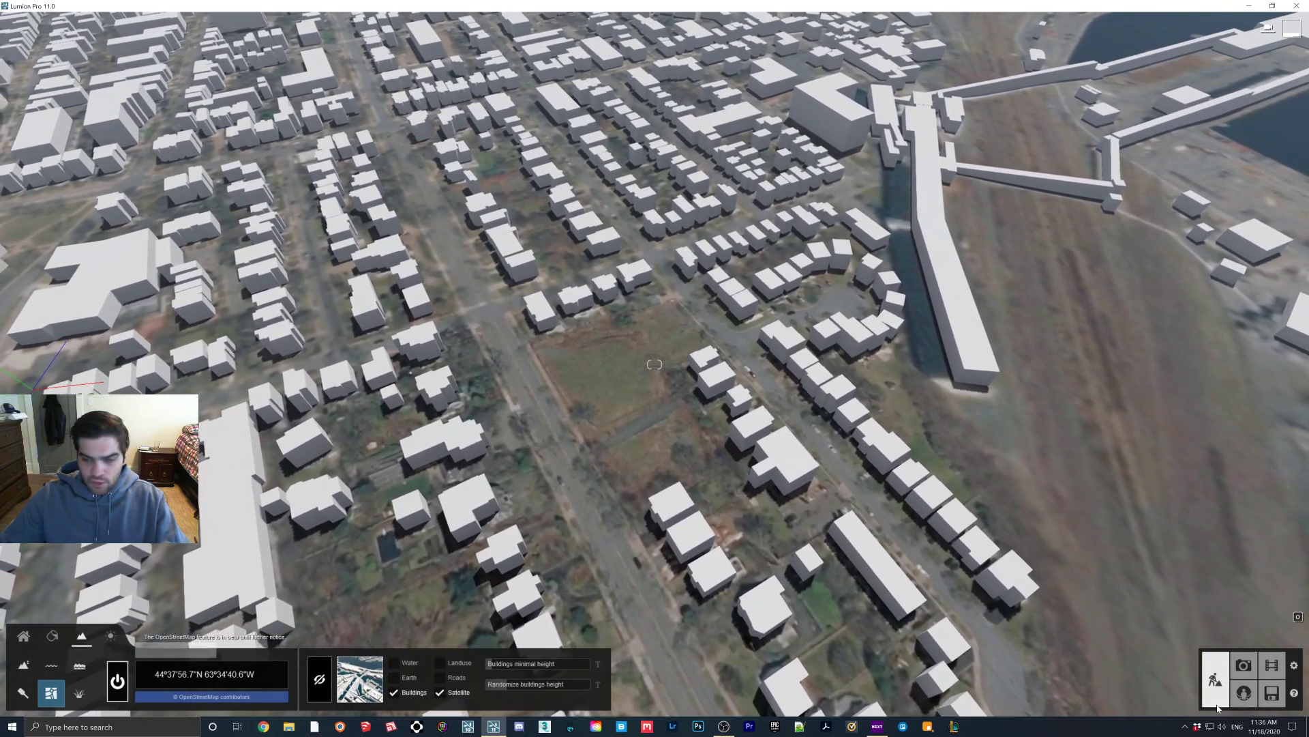
{"action": "left_click", "coordinate": [24, 636]}
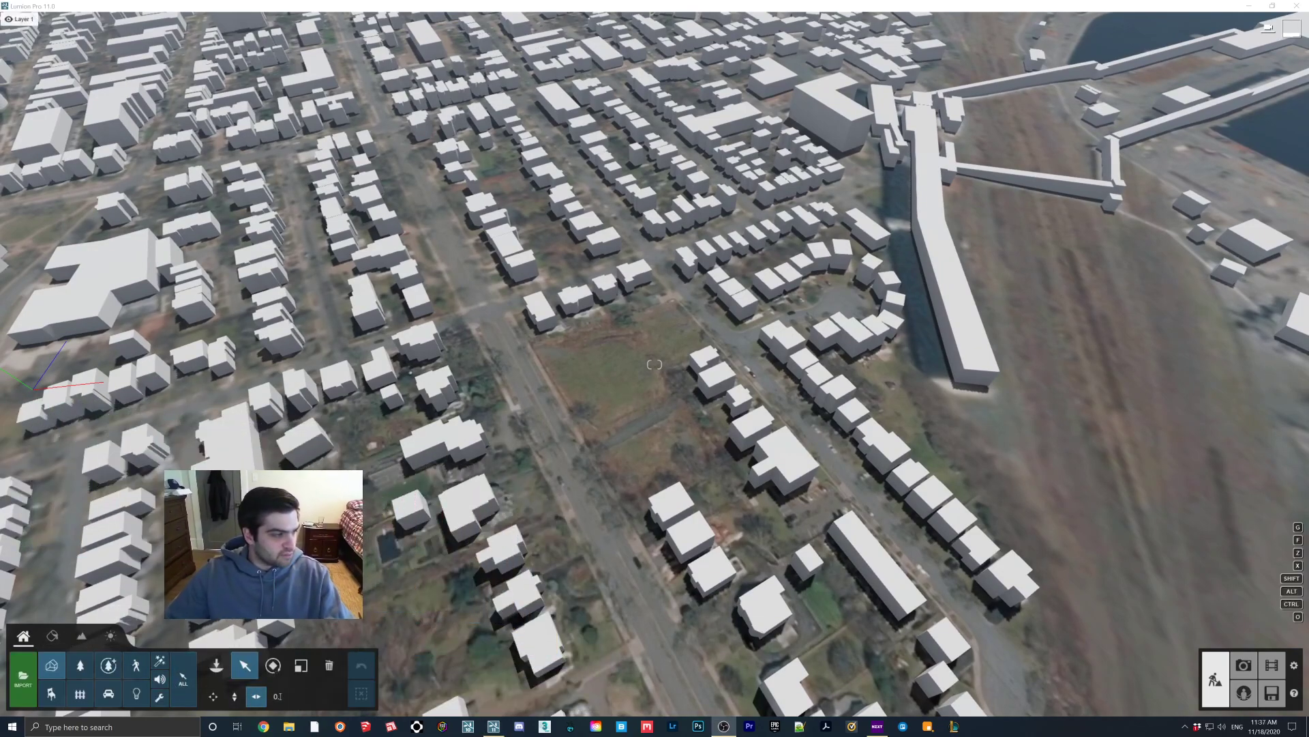
{"action": "left_click", "coordinate": [80, 694]}
{"action": "left_click", "coordinate": [217, 664]}
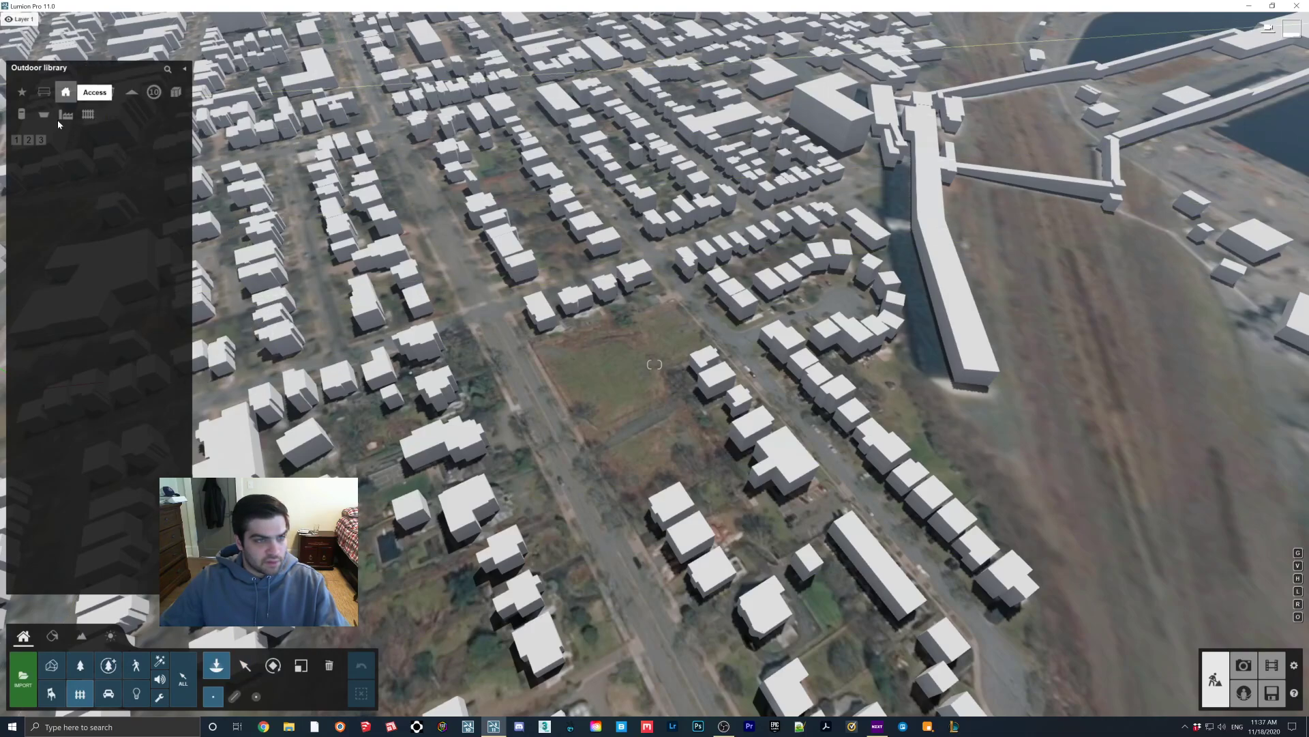
{"action": "left_click", "coordinate": [21, 142]}
{"action": "left_click", "coordinate": [29, 167]}
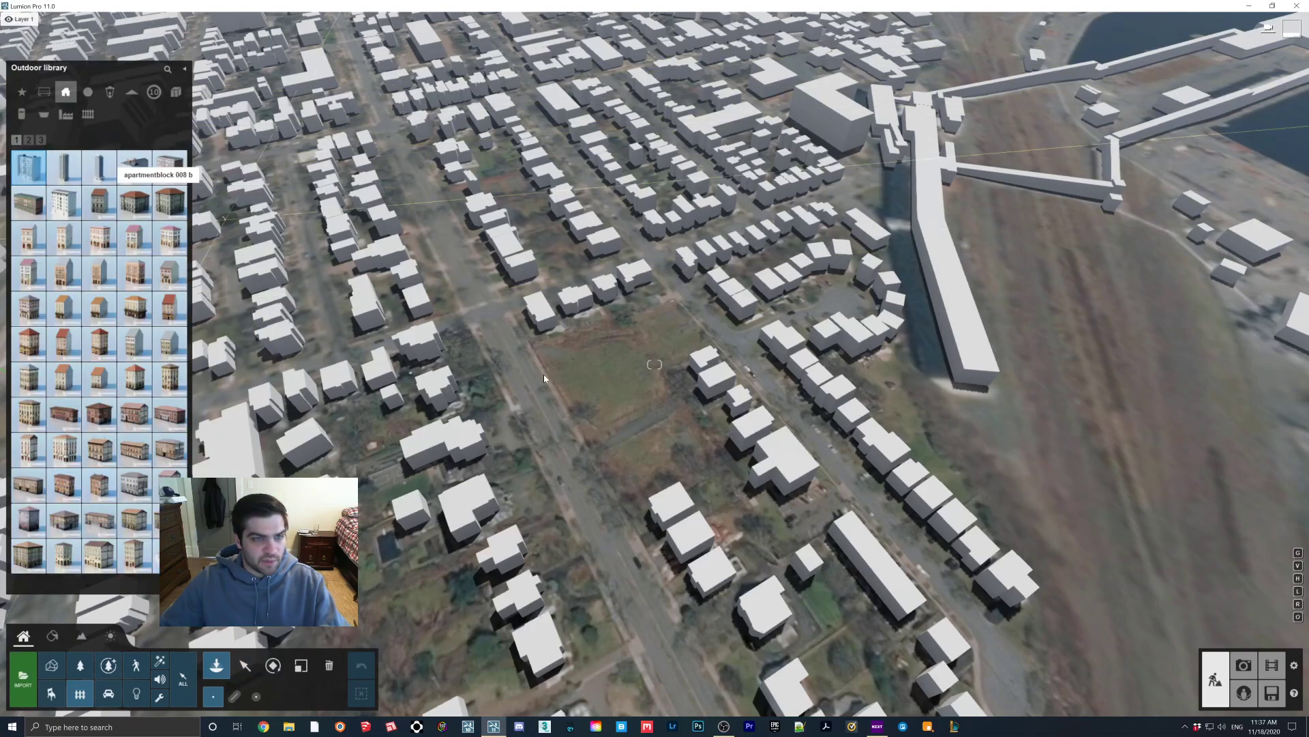
Step: Place the apartment block on the vacant grass lot, rotated to line up with the street, and scale it up
{"action": "key", "text": "r"}
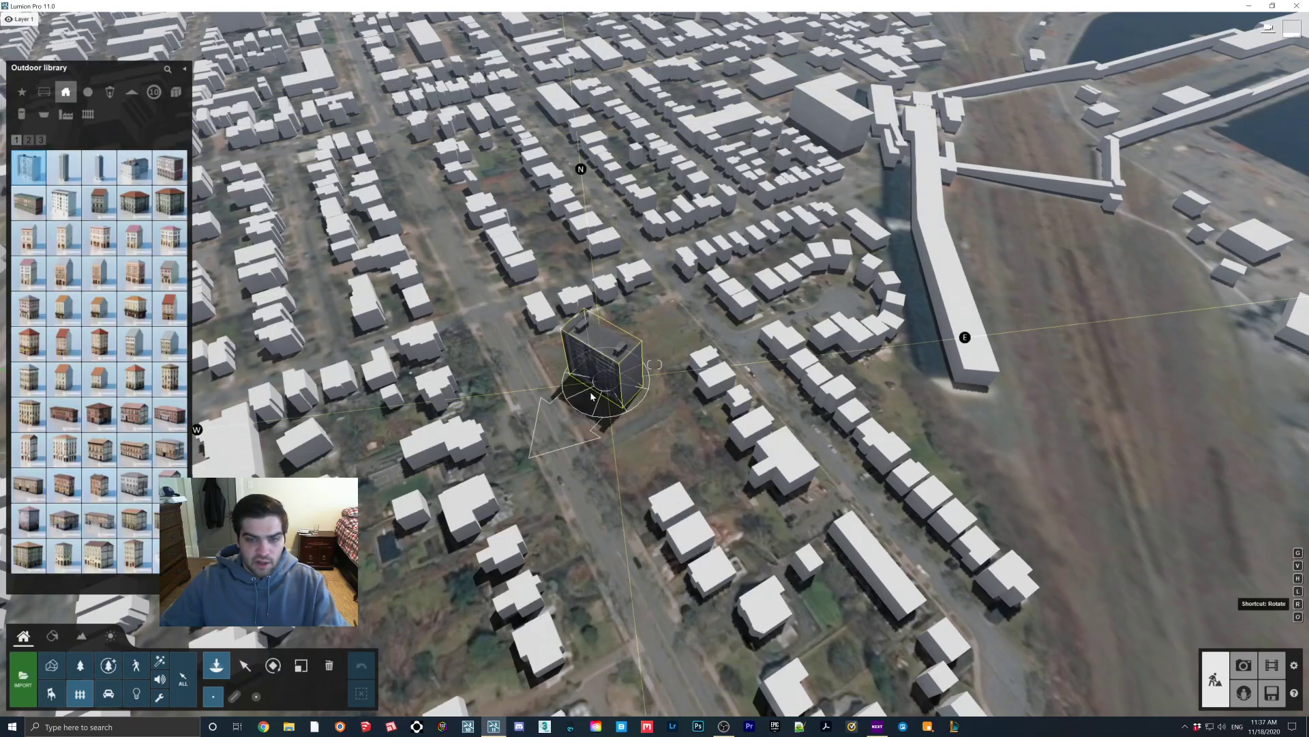
{"action": "left_click", "coordinate": [580, 394]}
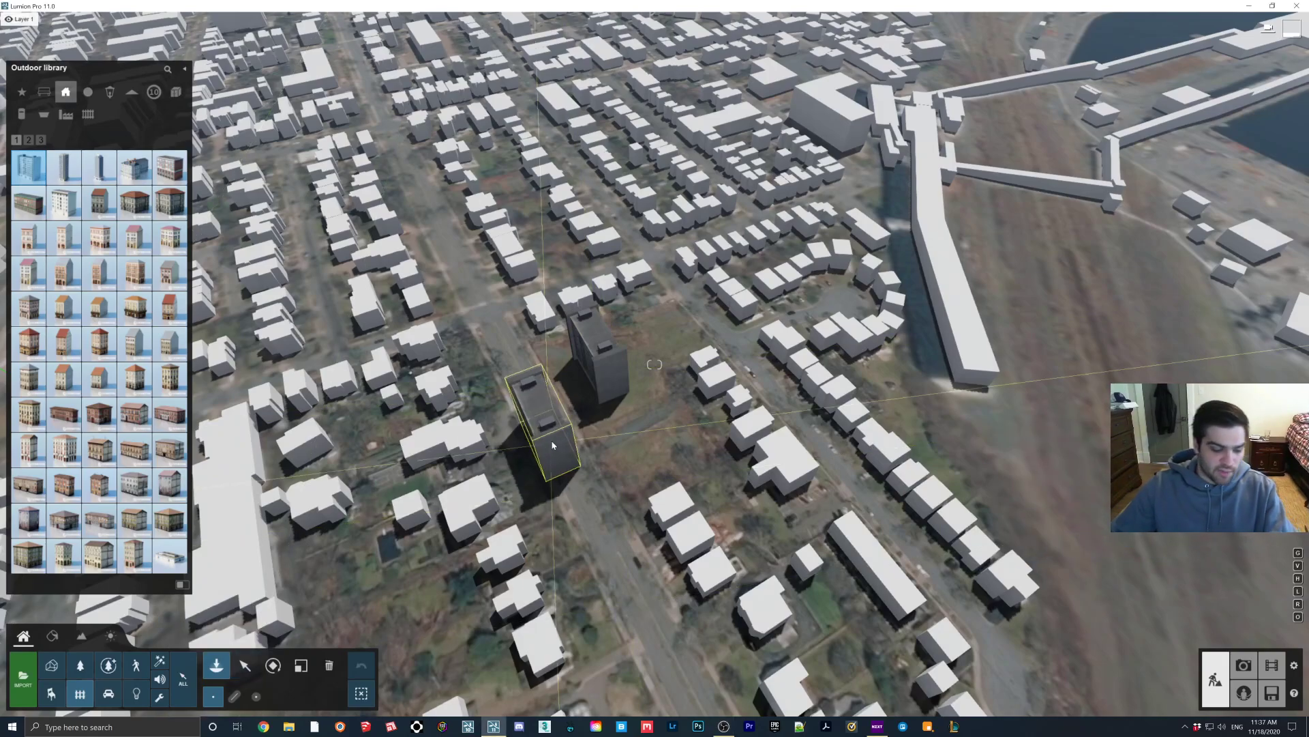
{"action": "left_click", "coordinate": [245, 665]}
{"action": "left_click", "coordinate": [300, 665]}
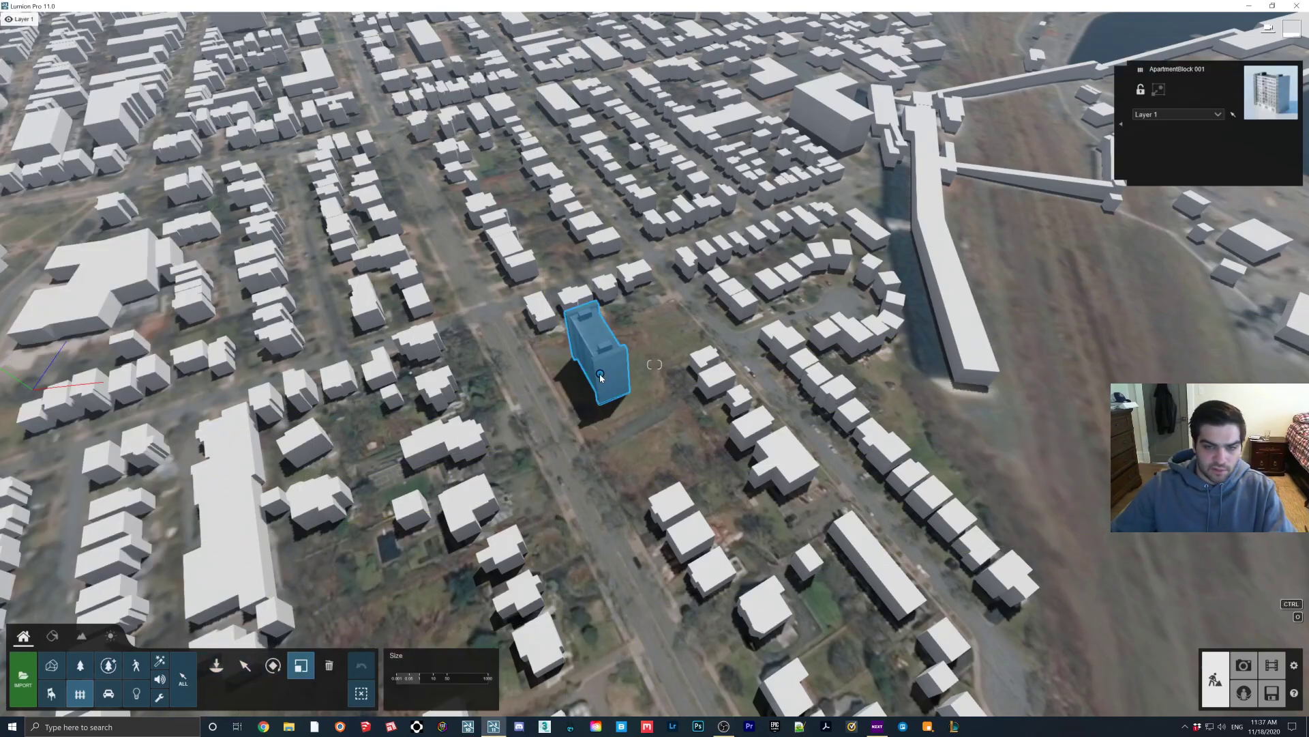
{"action": "left_click_drag", "start_coordinate": [602, 379], "coordinate": [611, 344]}
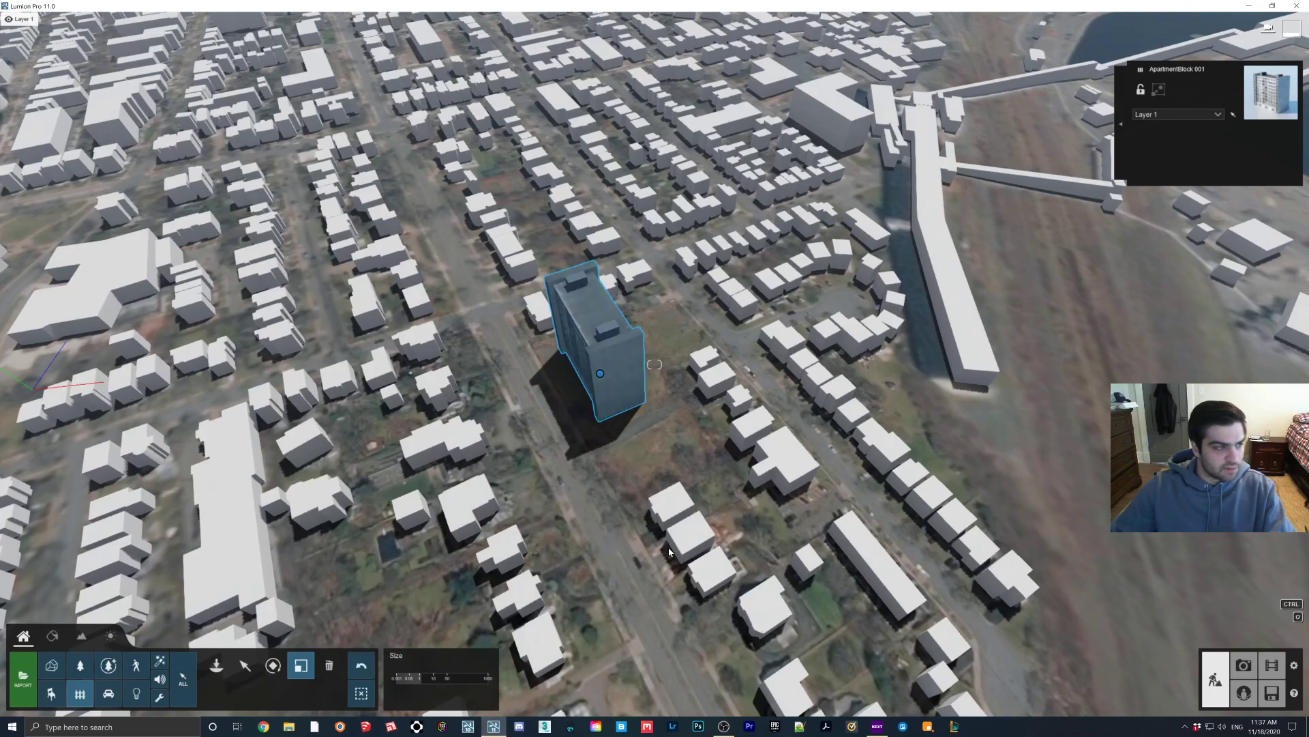
Step: In photo mode, frame the apartment block with the city and harbour behind it, and adjust the Real Skies heading to relight the buildings
{"action": "left_click", "coordinate": [1244, 665]}
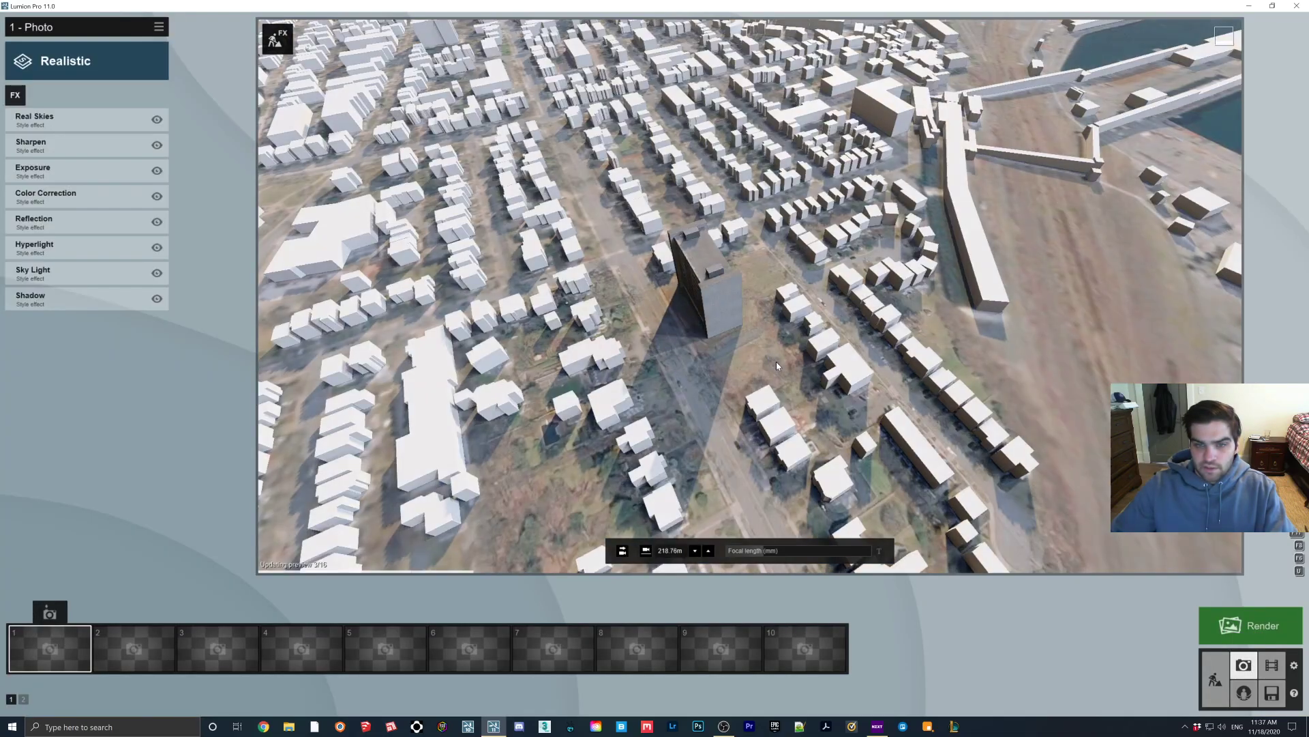
{"action": "right_click_drag", "start_coordinate": [802, 386], "coordinate": [528, 454]}
{"action": "key", "text": "s"}
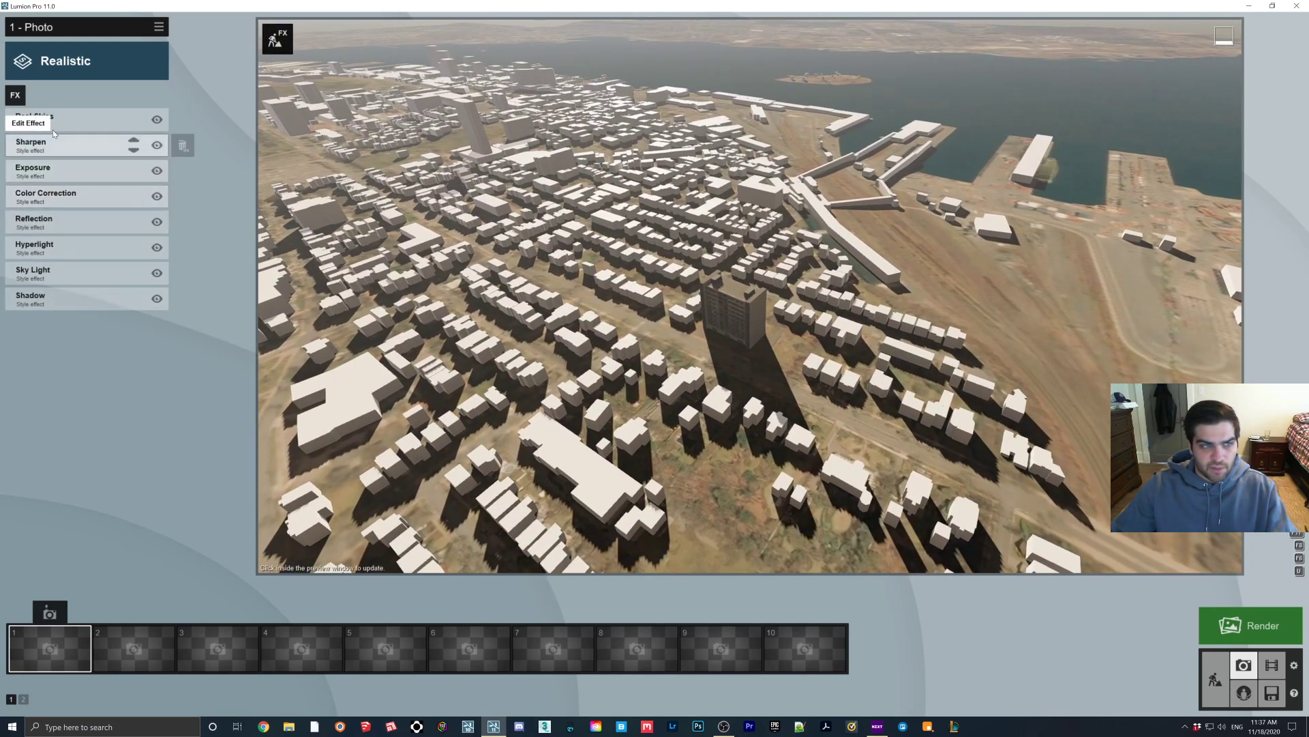
{"action": "left_click", "coordinate": [52, 123]}
{"action": "left_click_drag", "start_coordinate": [81, 179], "coordinate": [62, 182]}
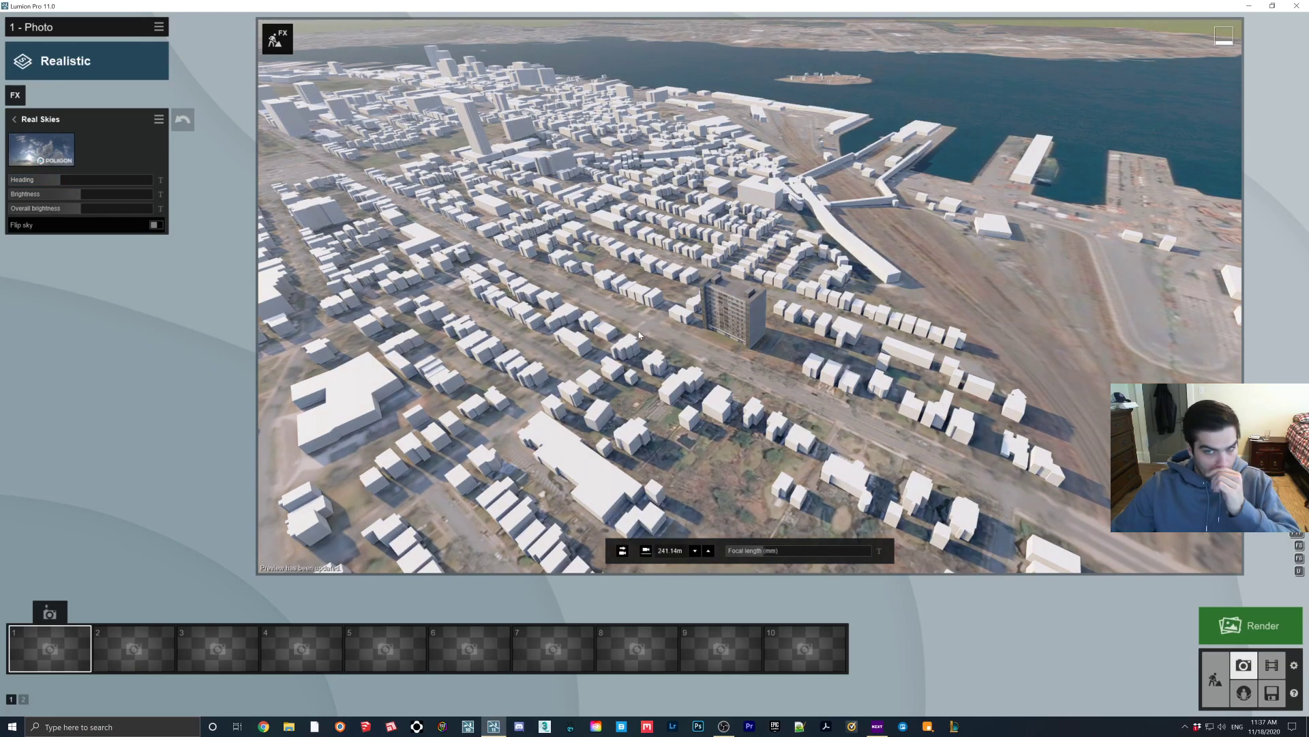
Step: Render the current shot at Desktop size, 1920x1080, save it to the desktop as a JPG named 1, and close the finished render
{"action": "left_click", "coordinate": [1248, 625]}
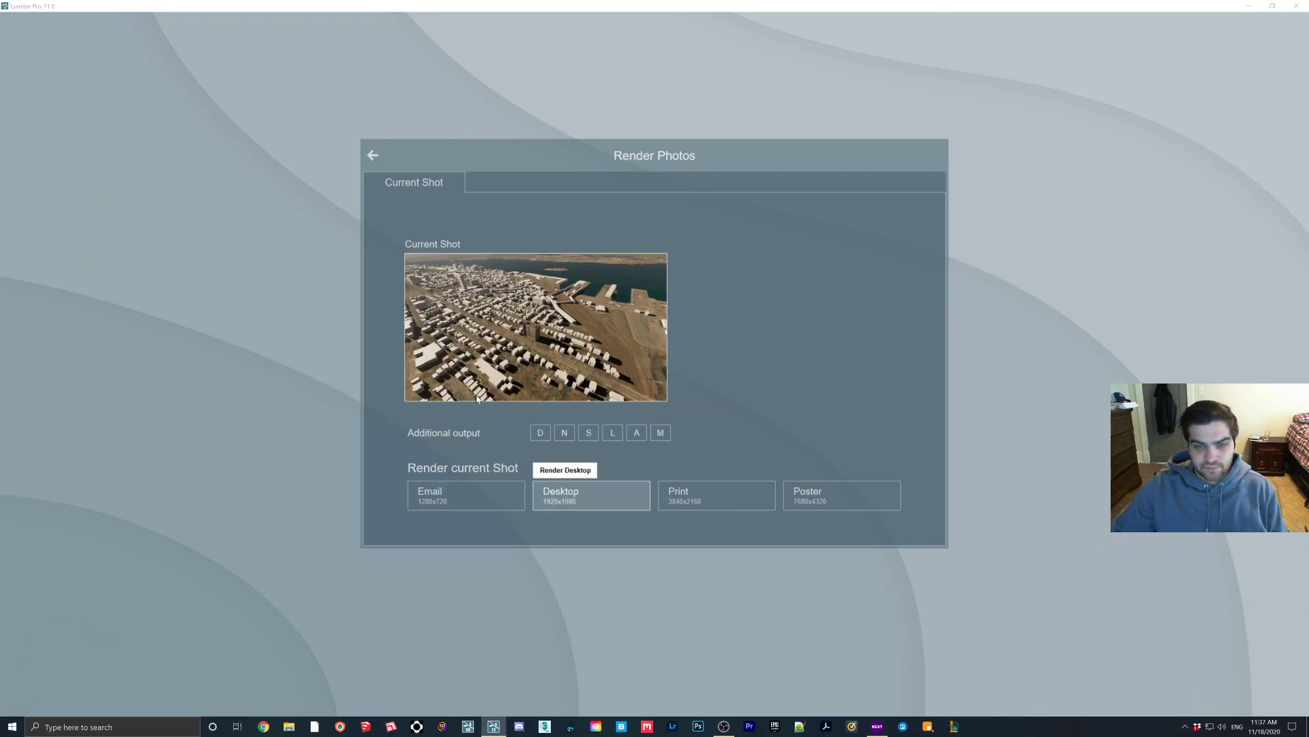
{"action": "left_click", "coordinate": [559, 496]}
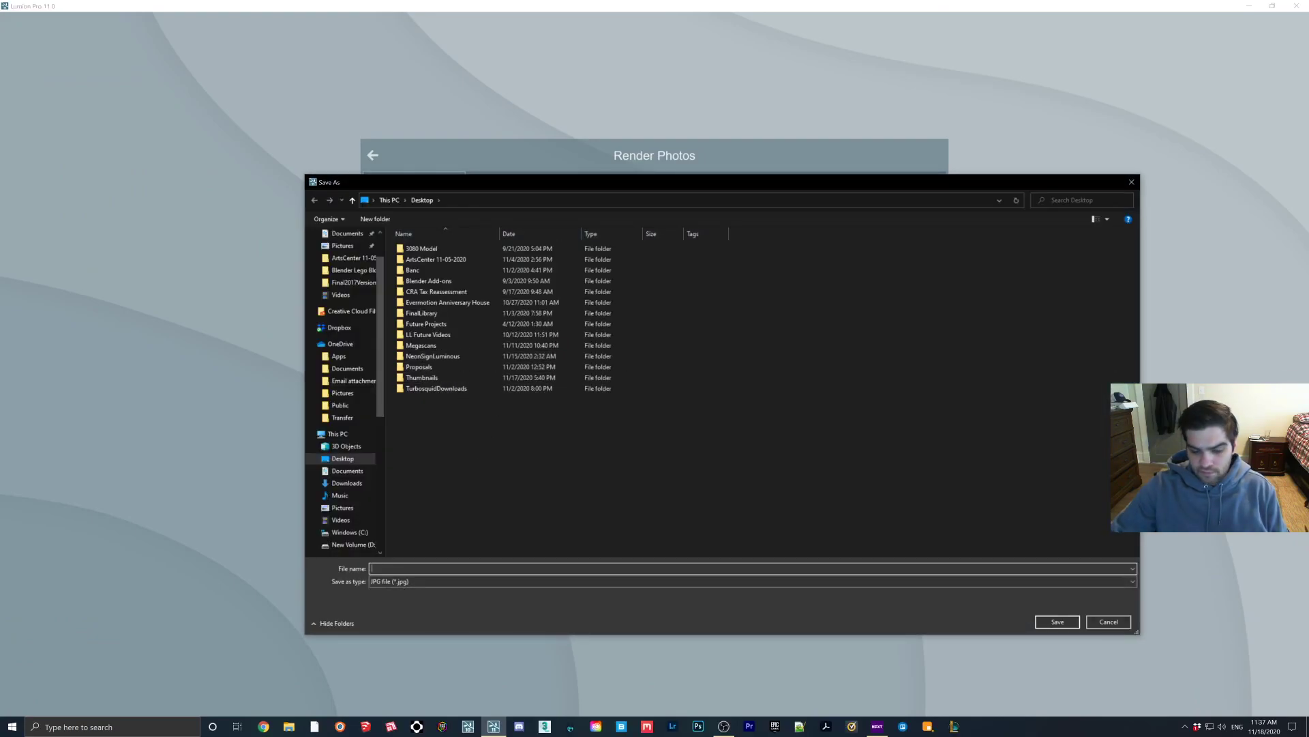
{"action": "type", "text": "1"}
{"action": "key", "text": "Return"}
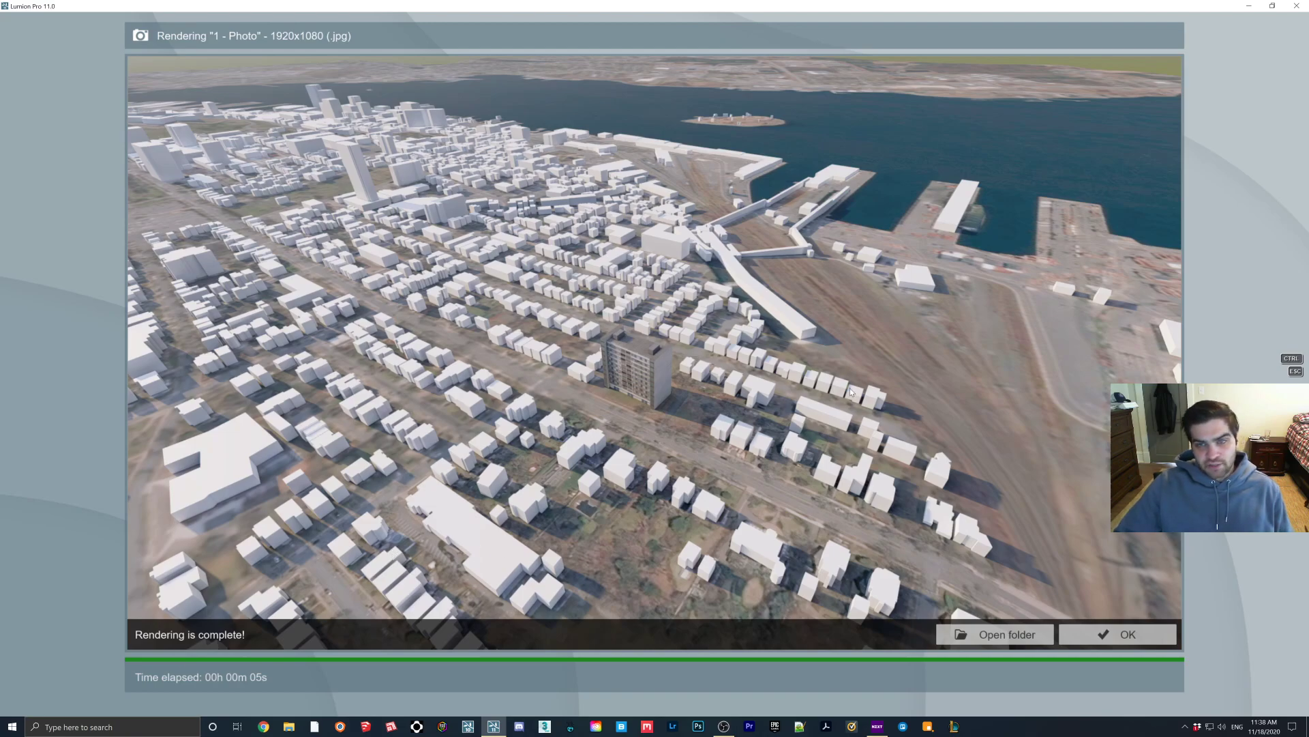
{"action": "left_click", "coordinate": [1102, 630]}
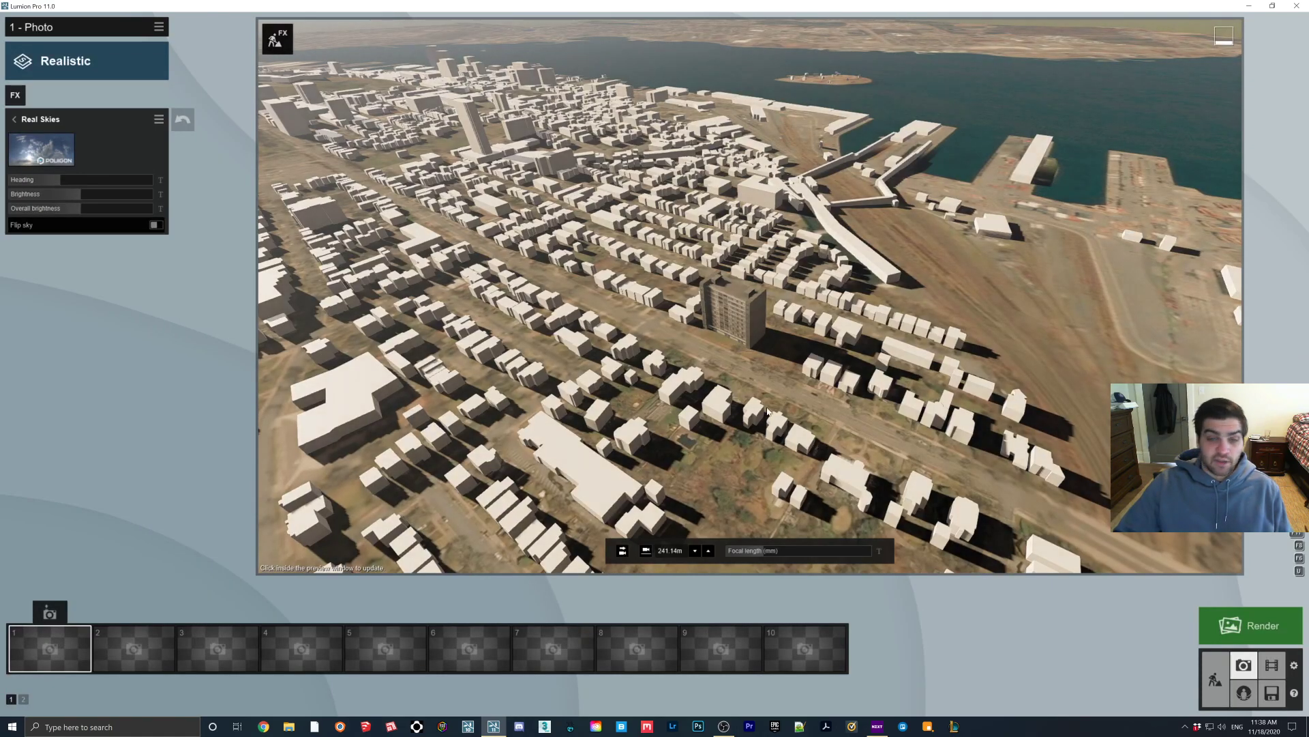